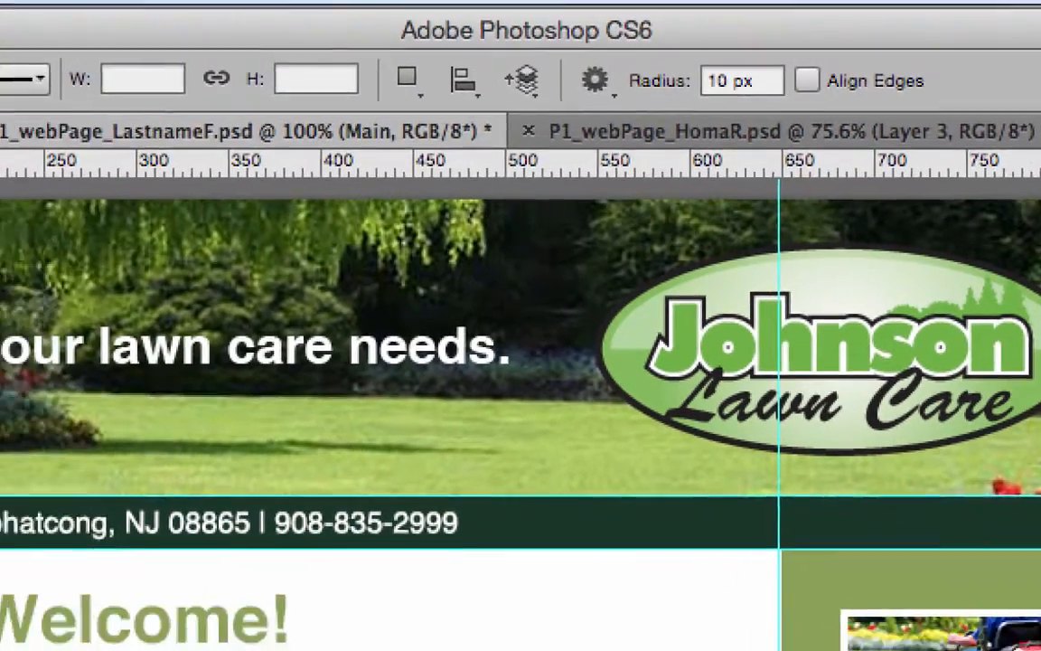
- Draw a rounded rectangle about 124 by 50 px in the nav column from the left guide and place its layer above nav shape
left_click_drag(150, 479, 371, 528)
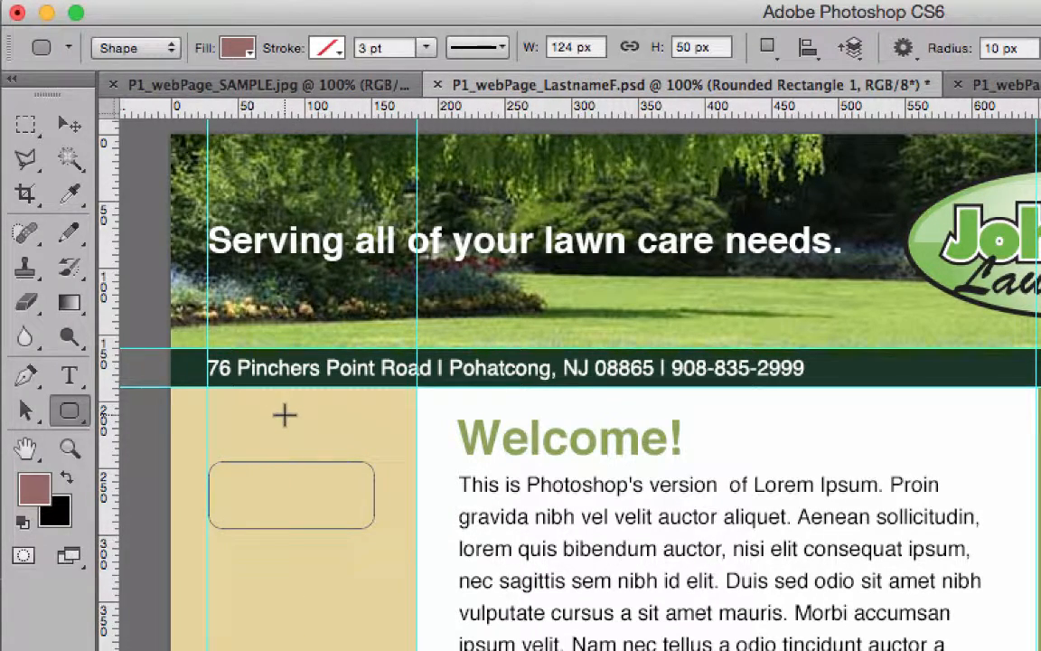
left_click(80, 126)
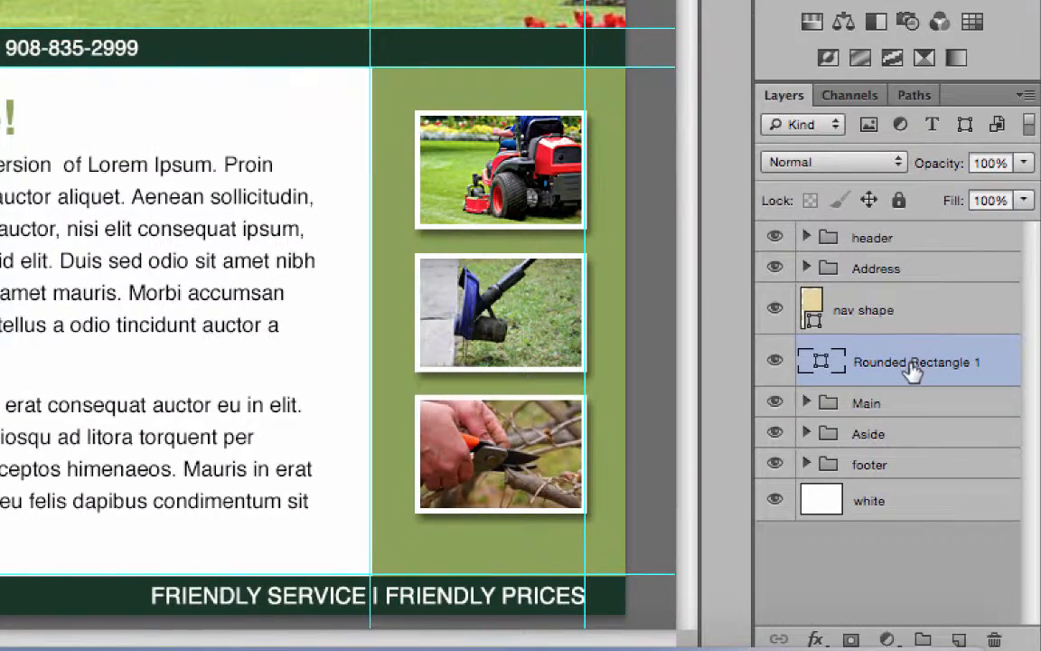
left_click_drag(846, 359, 907, 283)
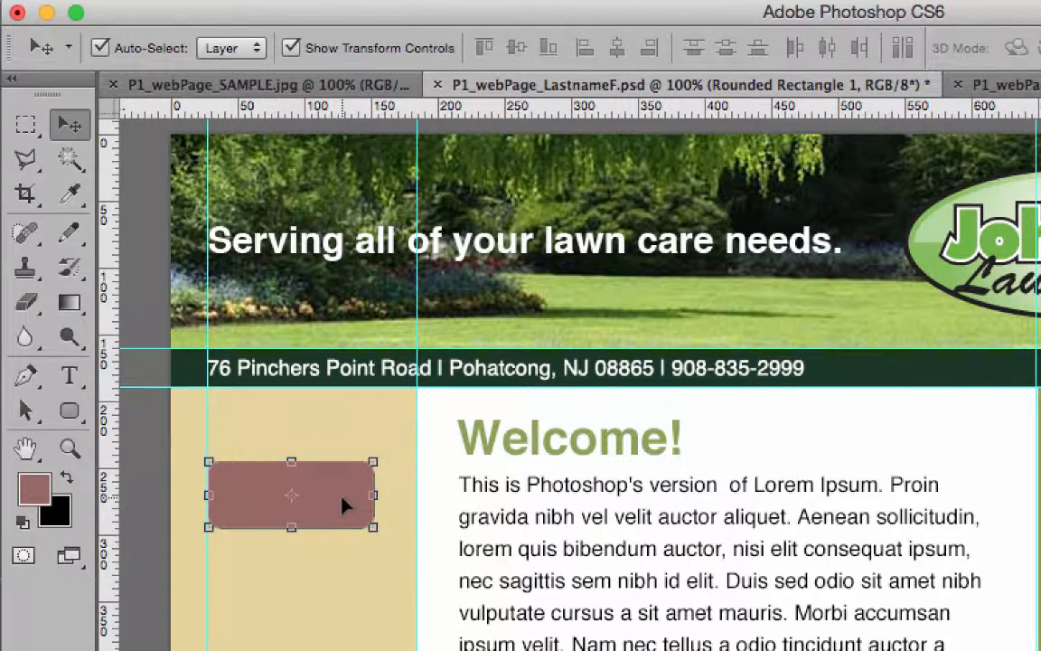
- Fill the rounded rectangle with the dark green sampled from the address bar
left_click(73, 413)
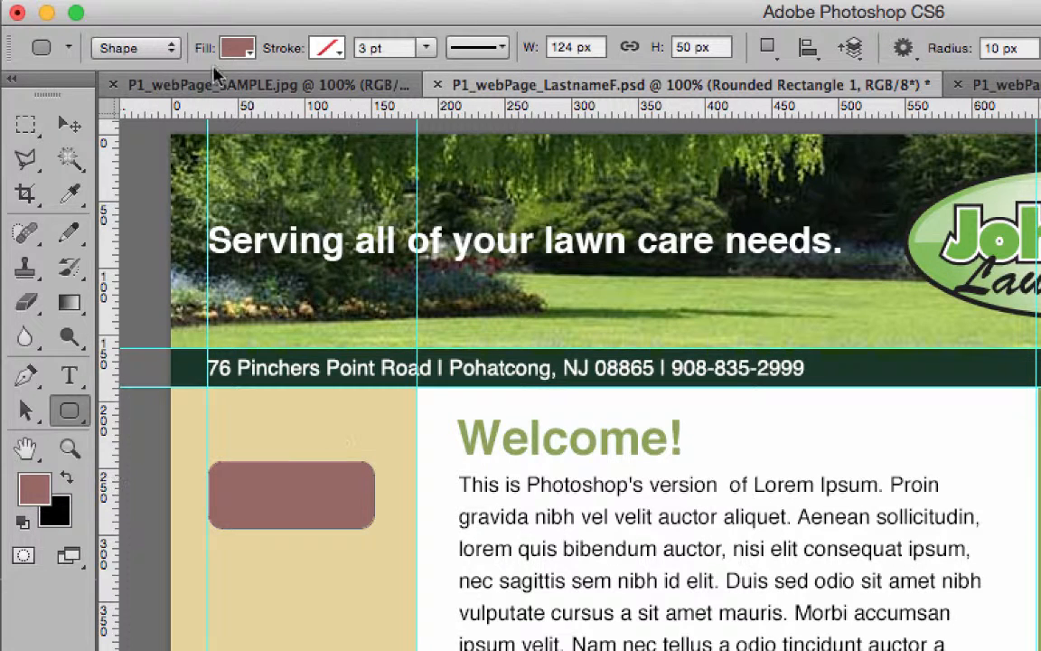
left_click(237, 49)
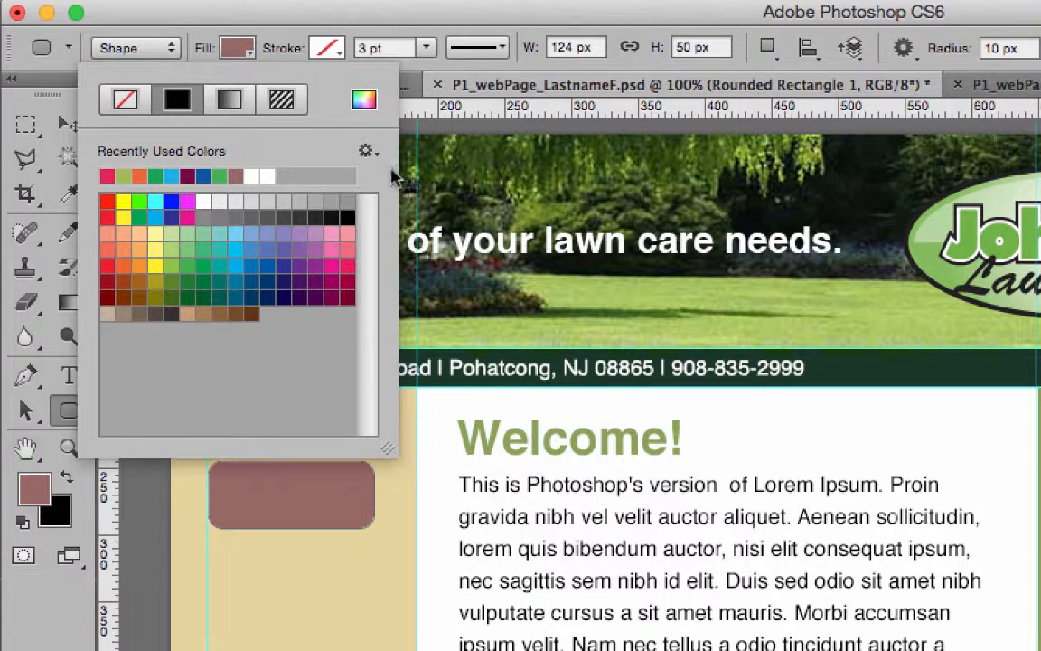
left_click(364, 99)
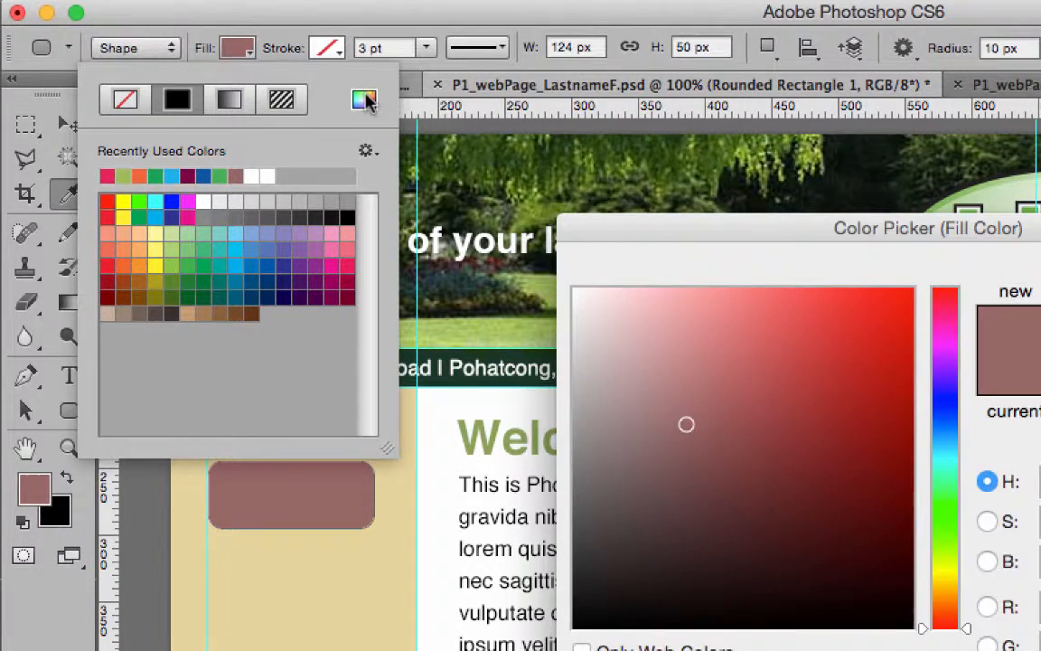
left_click(490, 354)
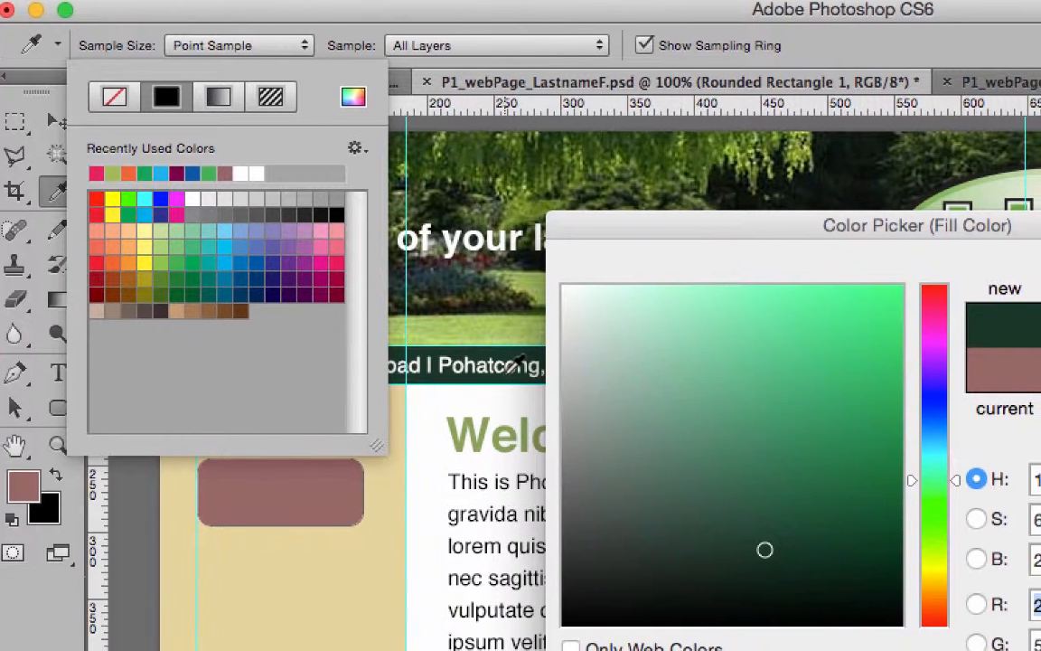
key("Return")
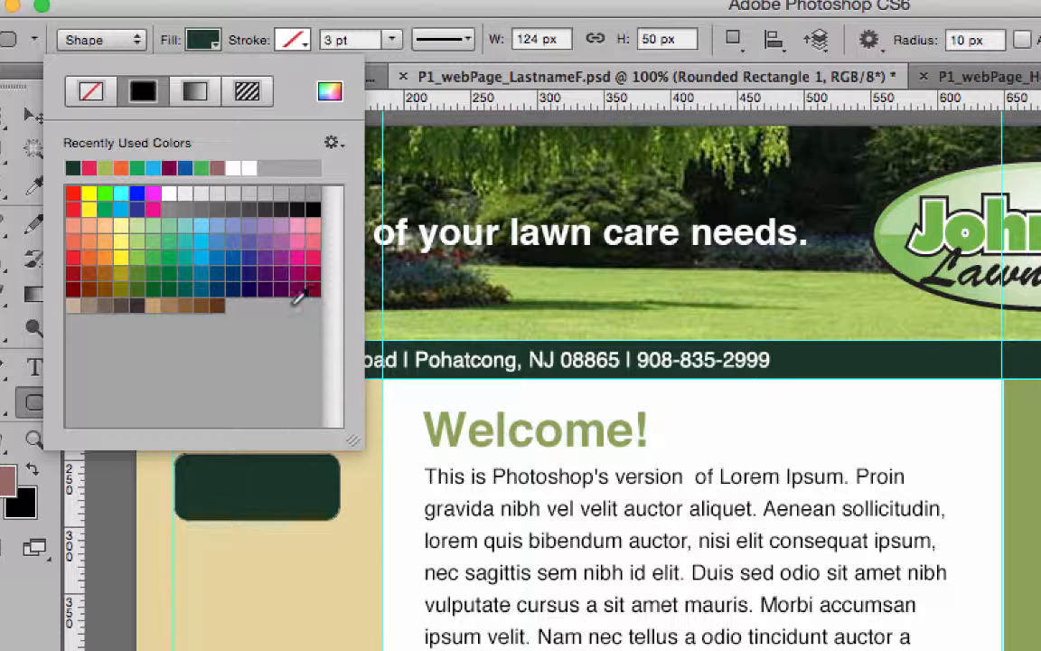
left_click(258, 24)
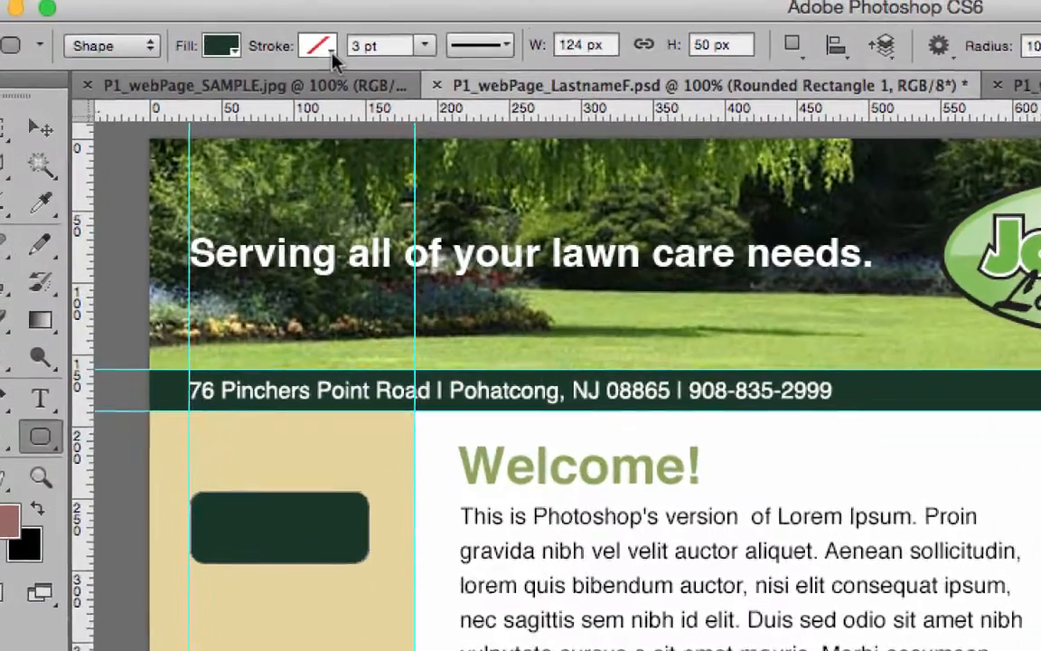
- Give the rounded rectangle a white stroke
left_click(291, 40)
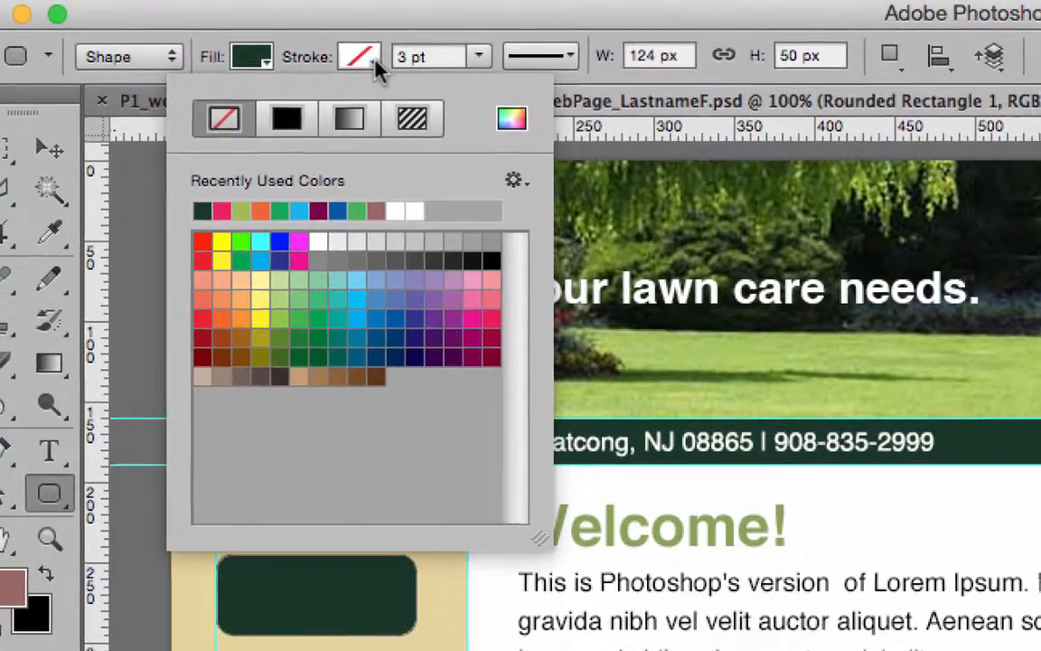
left_click(416, 210)
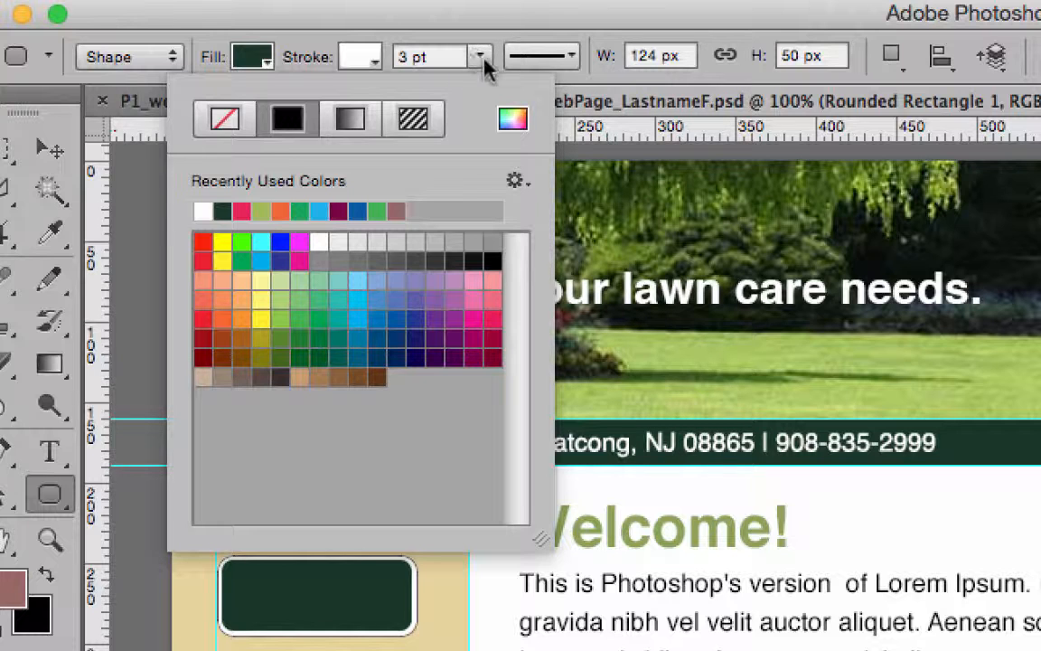
left_click(495, 23)
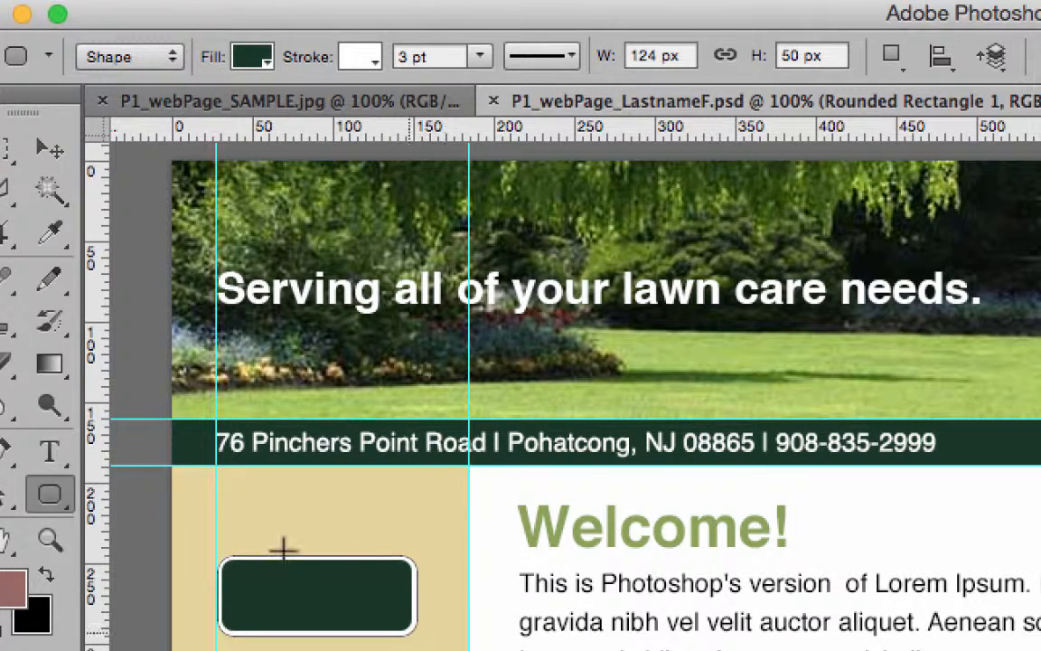
- Widen the button to about 136 px by extending its right edge, and move it slightly up in the nav column
left_click(50, 149)
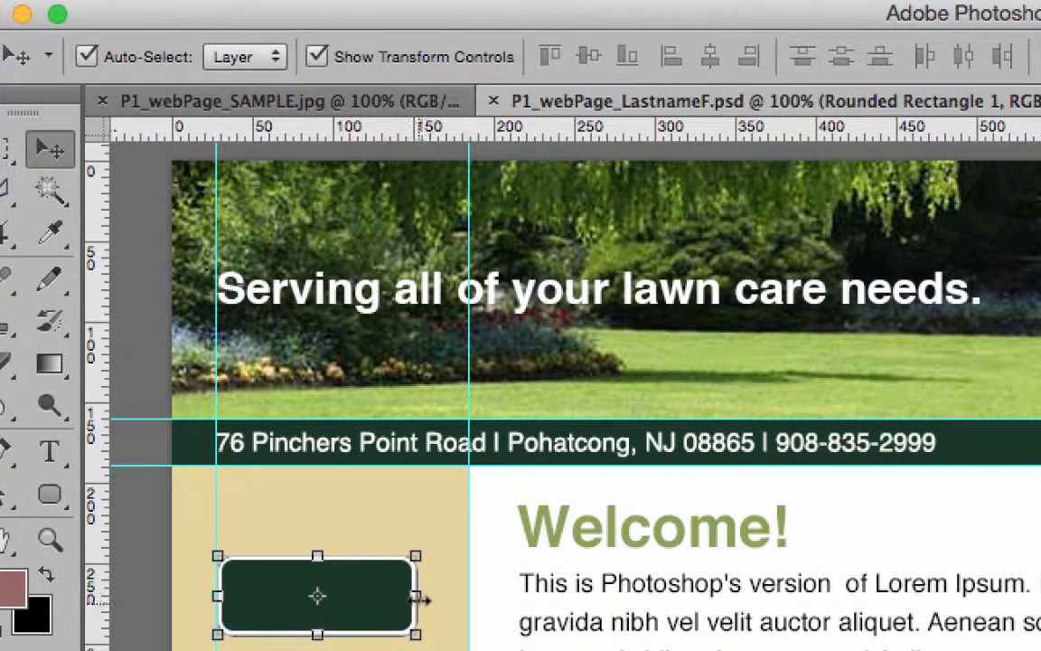
left_click_drag(422, 599, 441, 597)
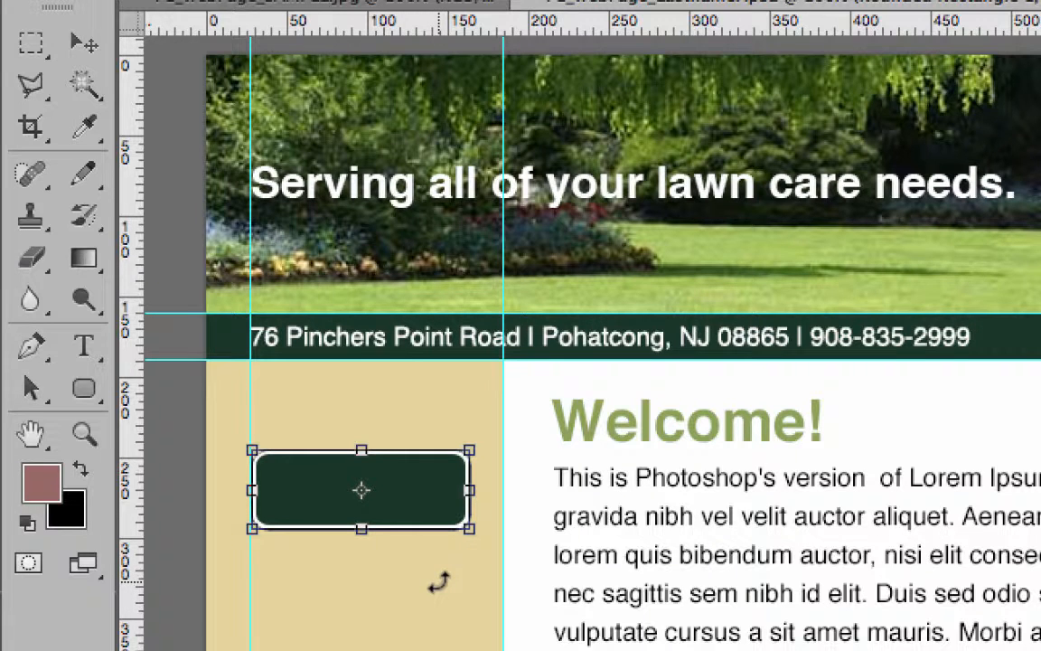
left_click(84, 43)
key("Return")
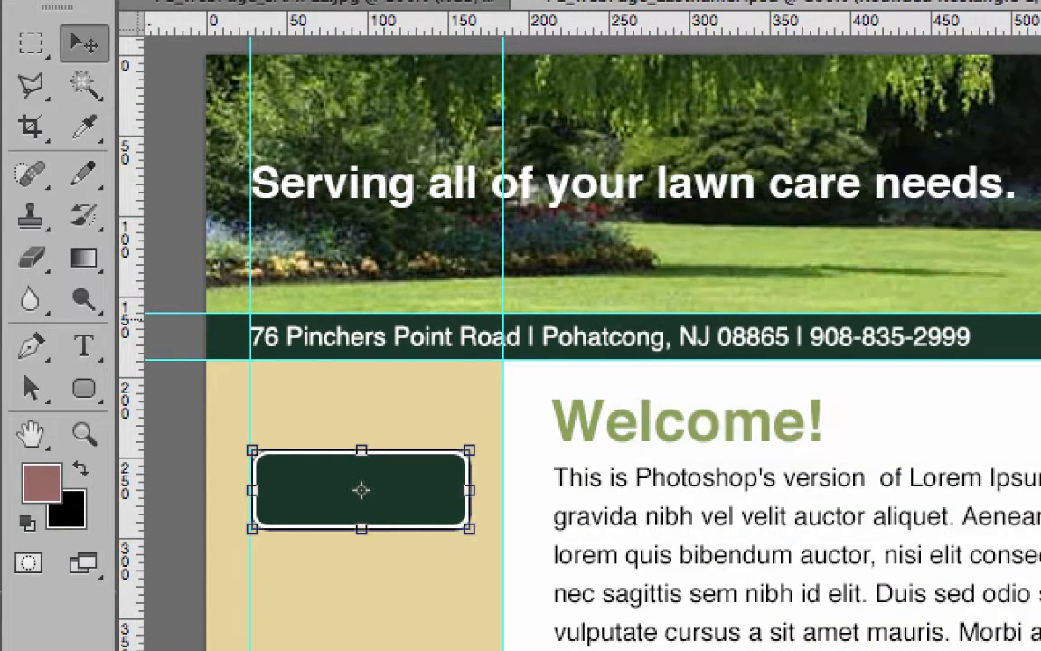
left_click_drag(452, 489, 452, 459)
- Examine up close how the button's left edge lines up with the guide
left_click(84, 433)
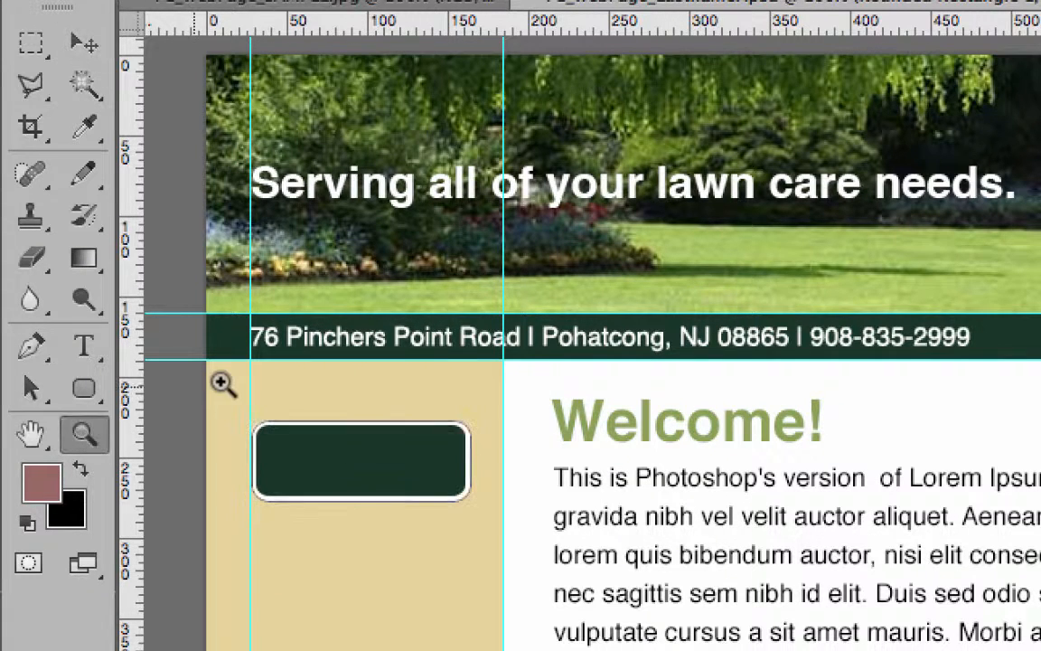
left_click_drag(216, 386, 590, 599)
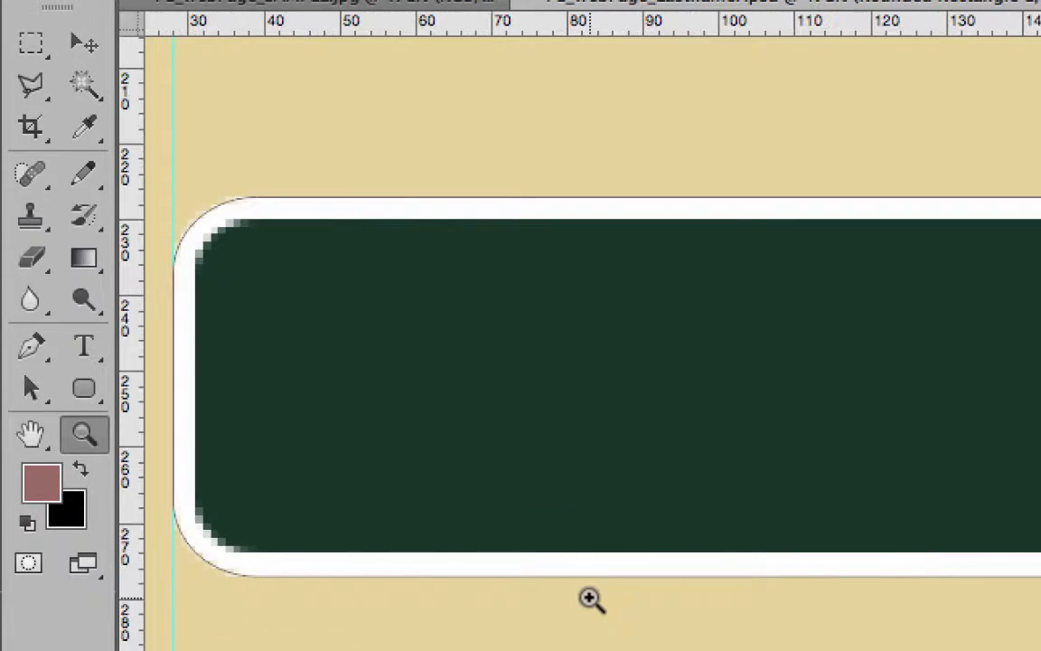
left_click(86, 41)
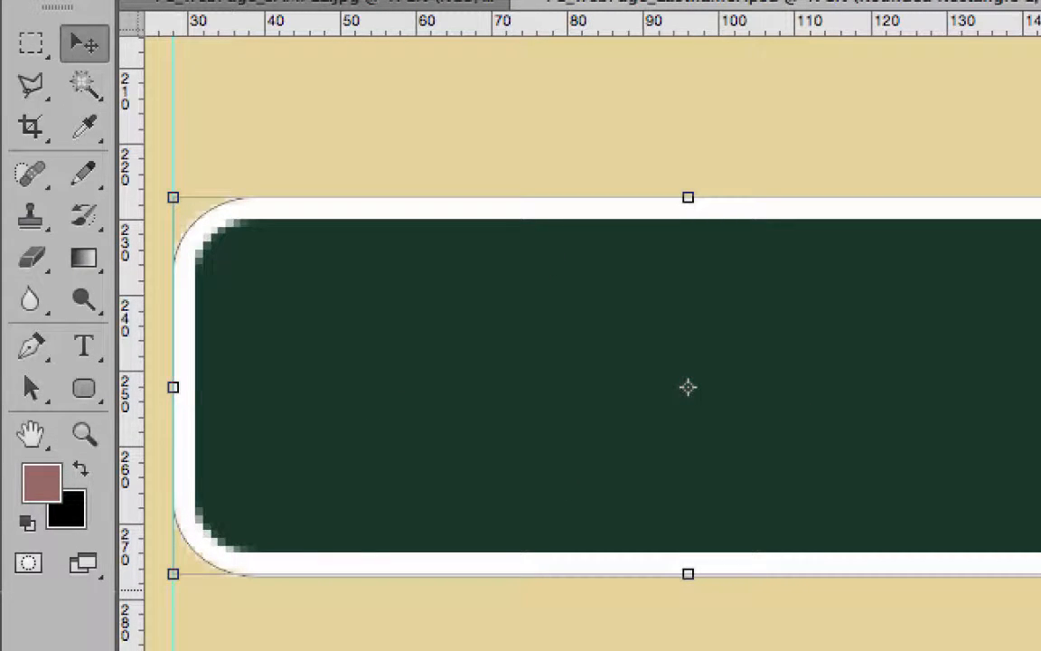
key("super+minus")
key("super+minus")
key("super+minus")
key("super+minus")
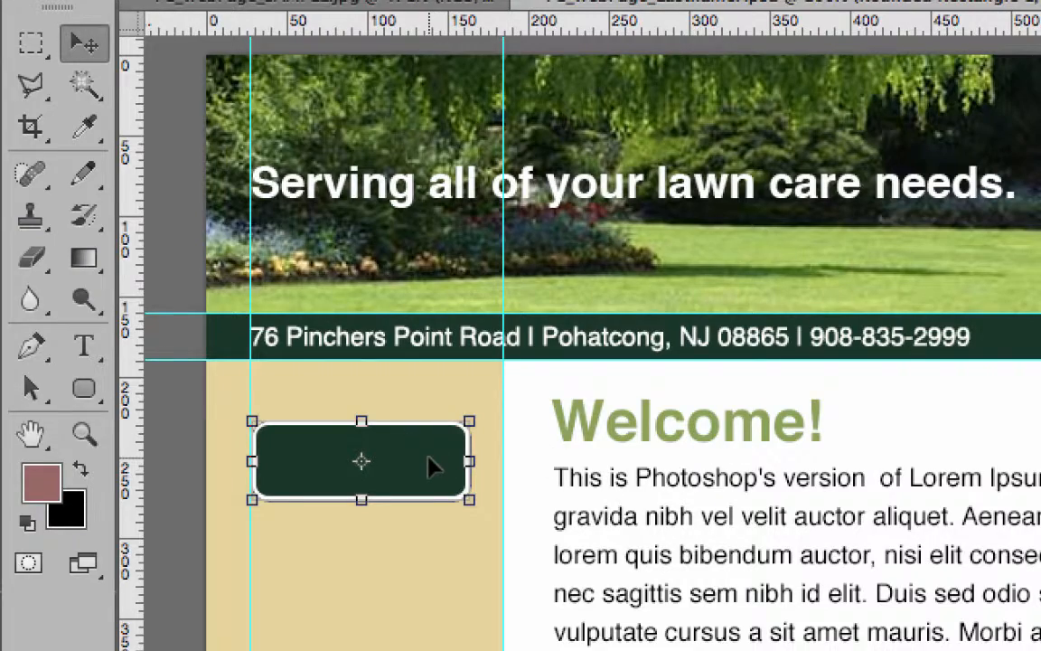
- Compare with the full page layout and nav buttons in P1_webPage_SAMPLE.jpg, and return to P1_webPage_LastnameF.psd
left_click(452, 11)
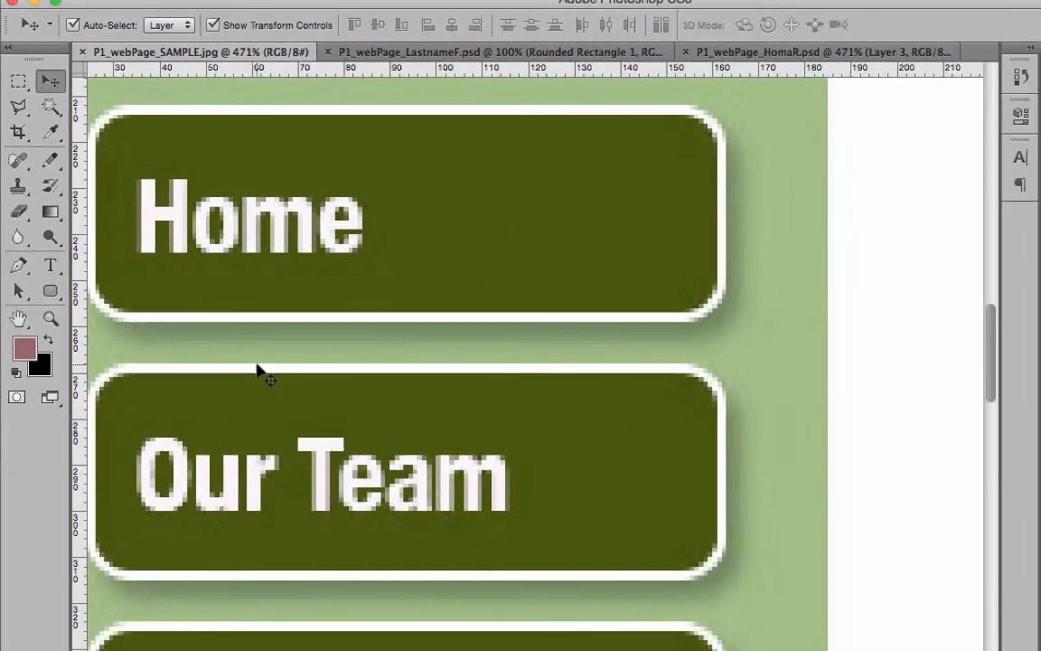
key("super+0")
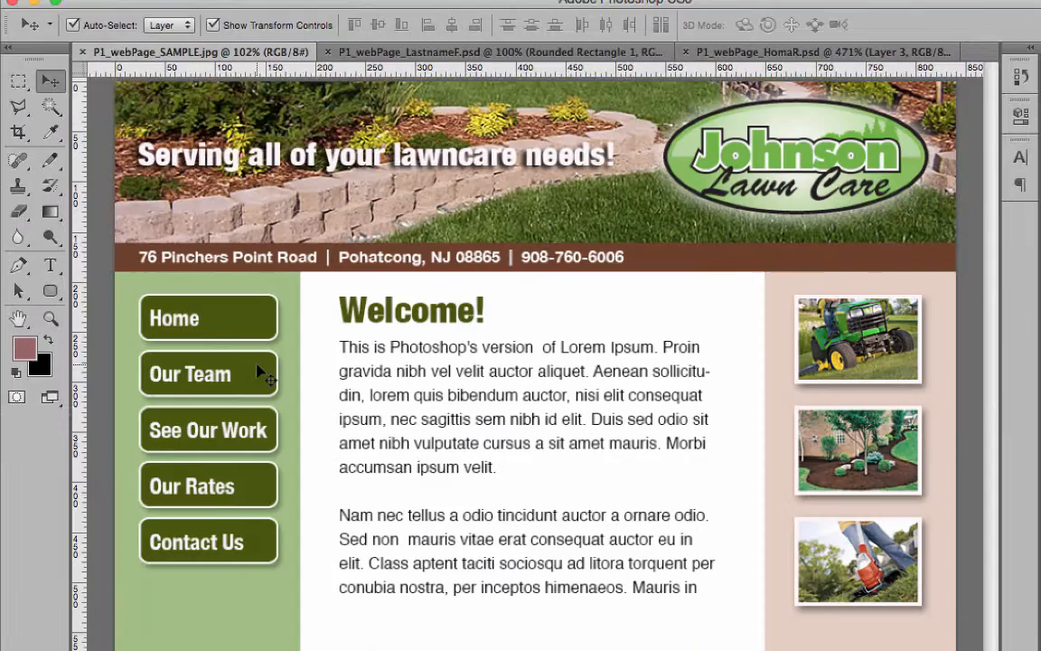
left_click(420, 53)
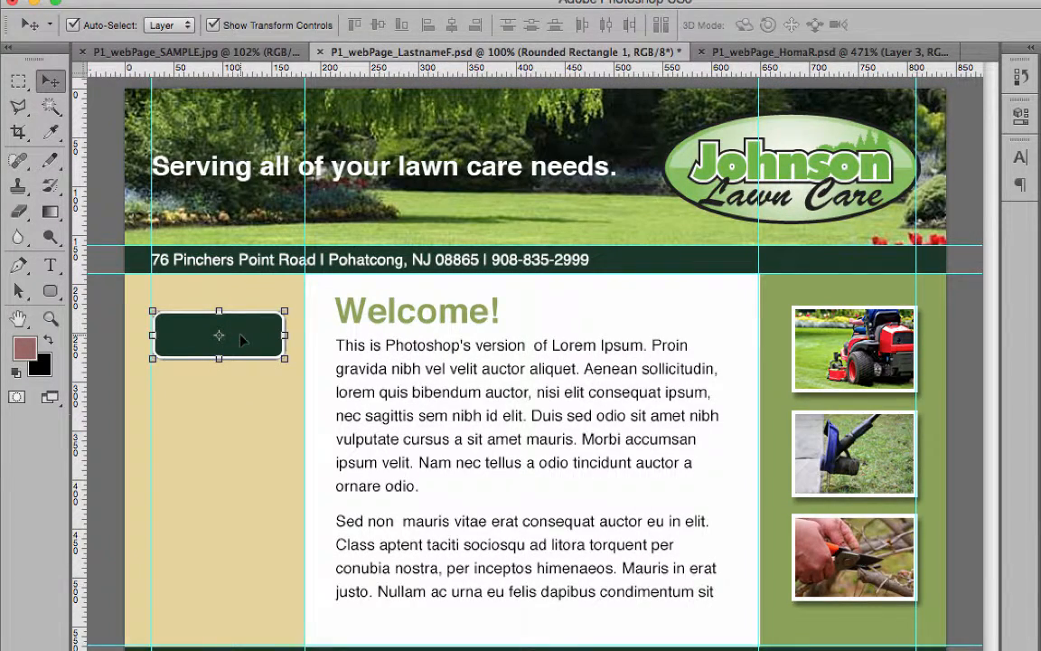
- Make four copies of the button down the nav column, with the top button raised and the bottom one lowered slightly
left_click_drag(242, 340, 256, 555)
left_click_drag(258, 505, 257, 511)
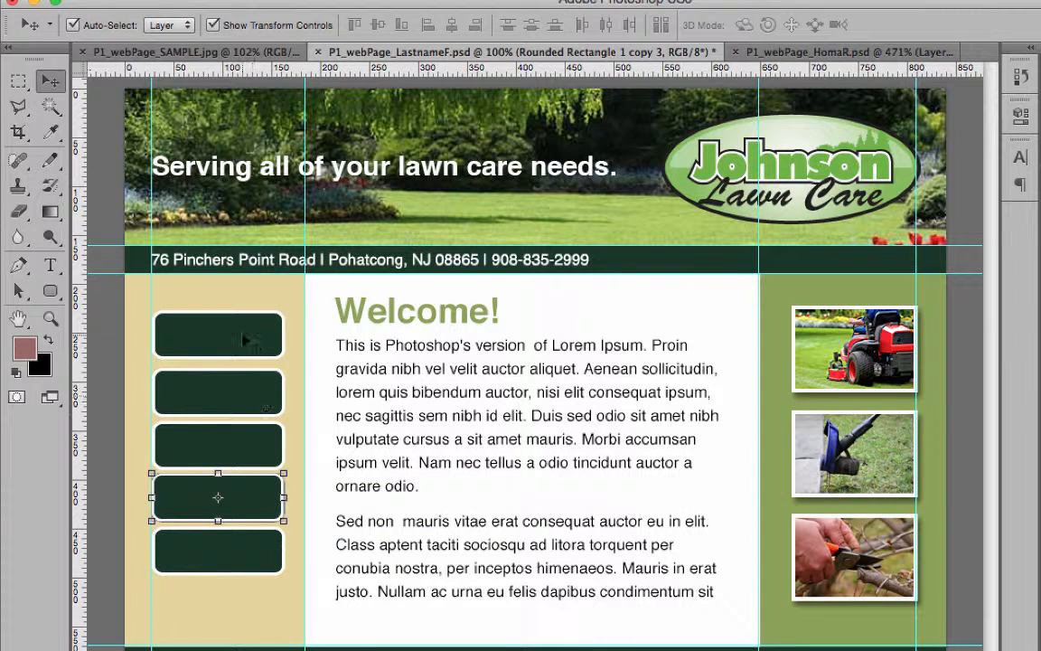
left_click_drag(244, 329, 244, 323)
mouse_move(254, 562)
left_mouse_down()
mouse_move(251, 582)
mouse_move(251, 568)
left_mouse_up()
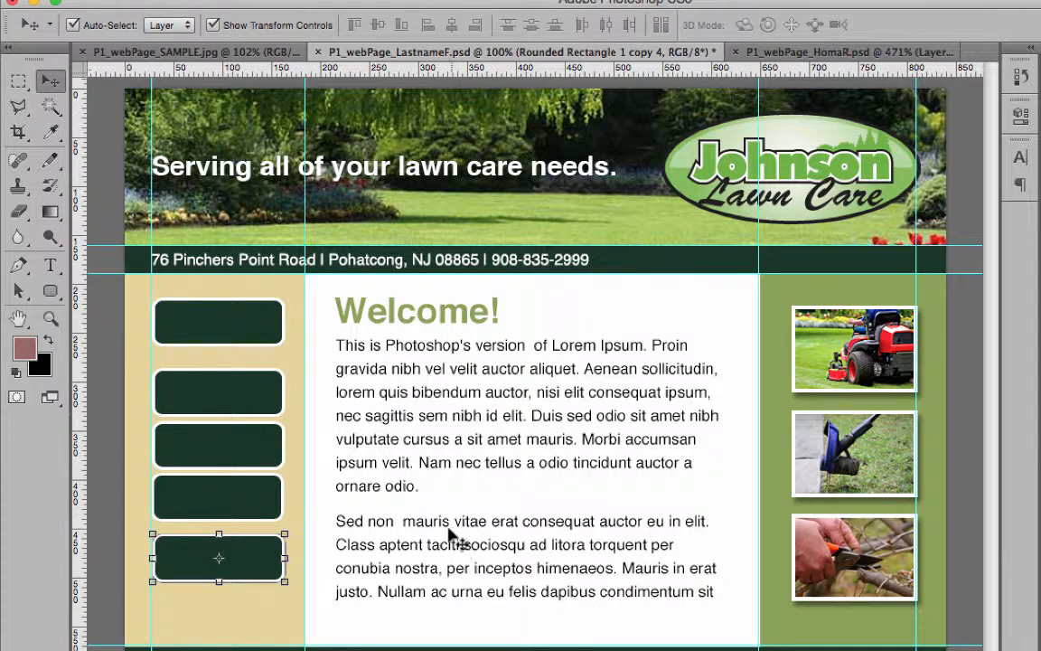
- Align all five nav buttons by their horizontal centers and distribute them evenly in the vertical direction
left_click(267, 503, "shift")
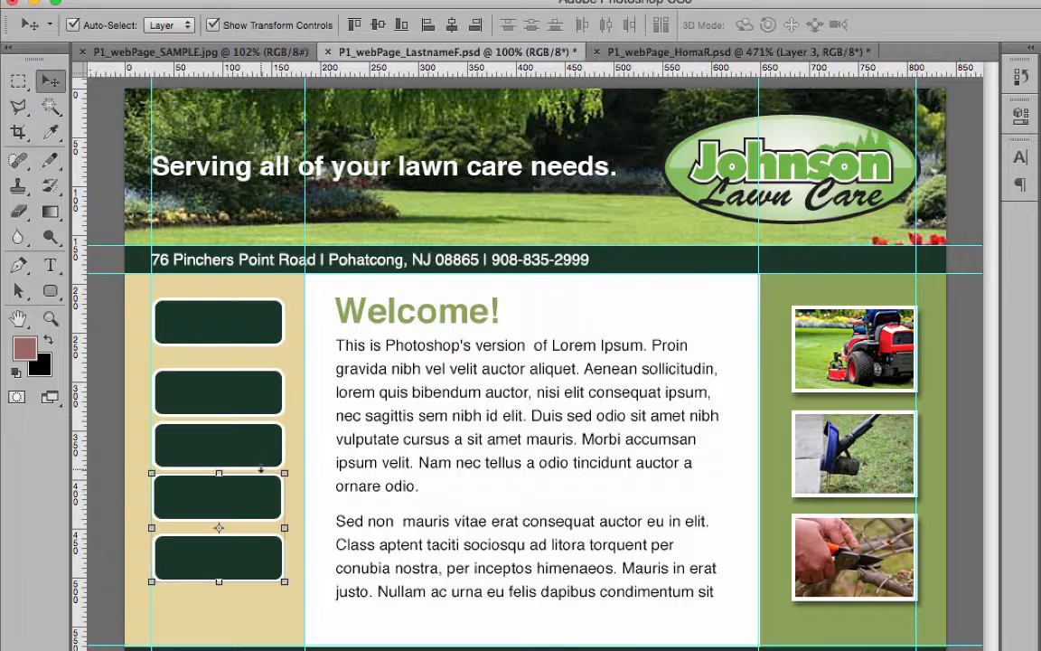
left_click(262, 447, "shift")
left_click(253, 393, "shift")
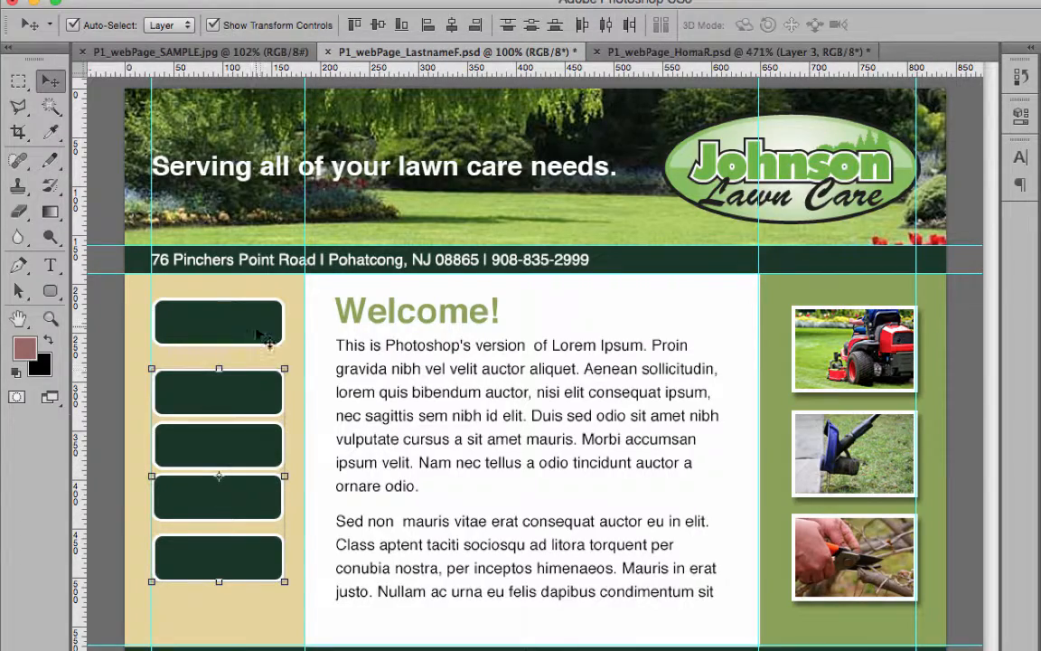
left_click(258, 332, "shift")
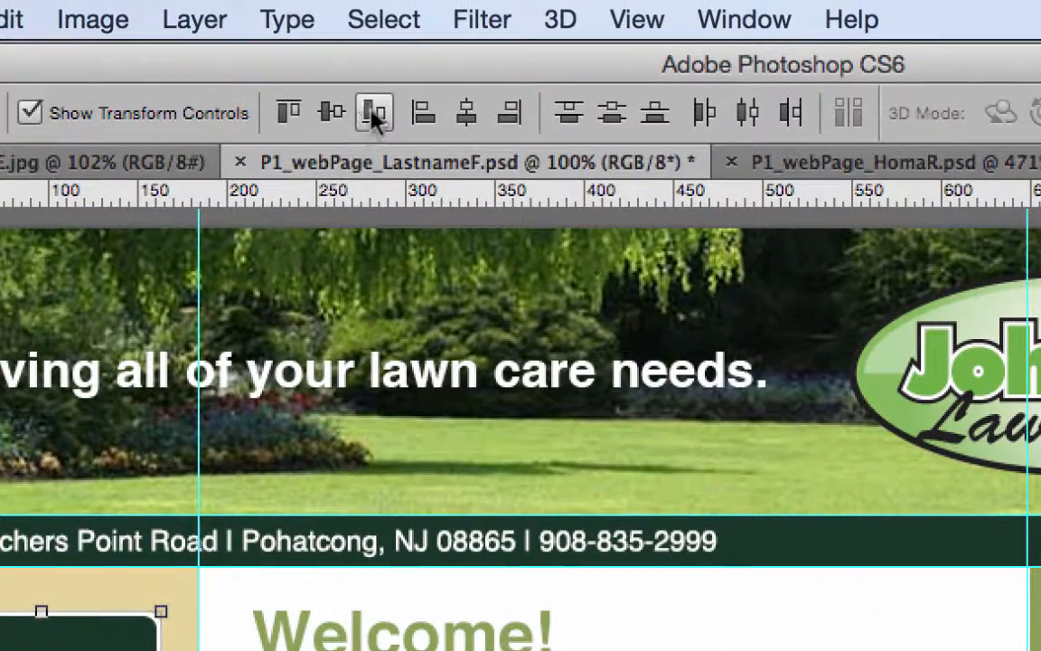
left_click(467, 116)
left_click(462, 110)
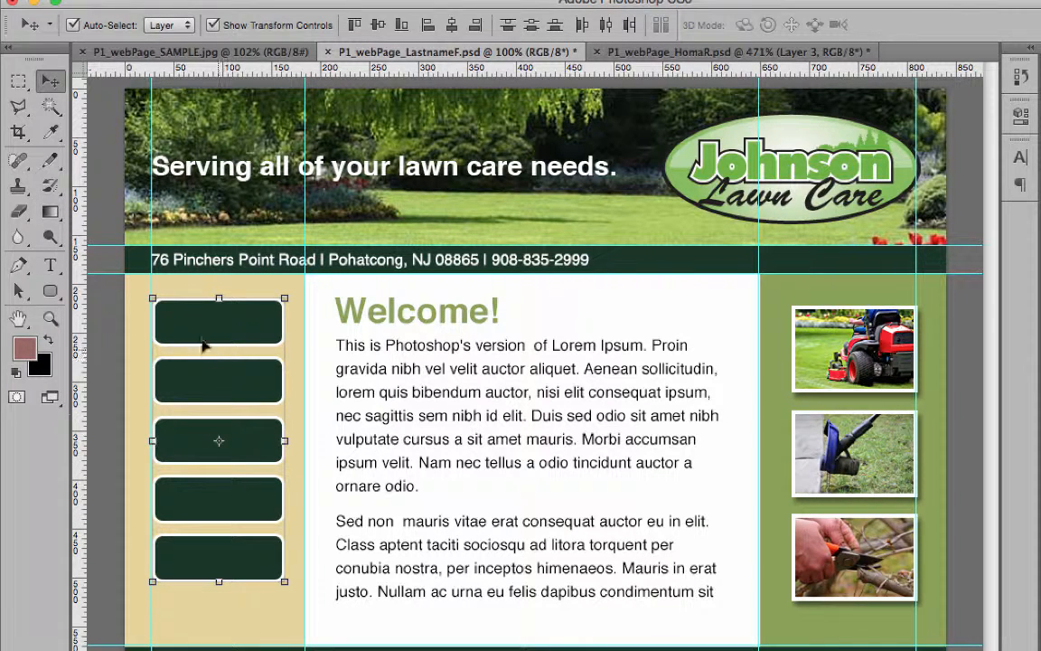
- Create a 124 by 50 px rounded rectangle with a 10 px radius over the header logo
left_click(50, 291)
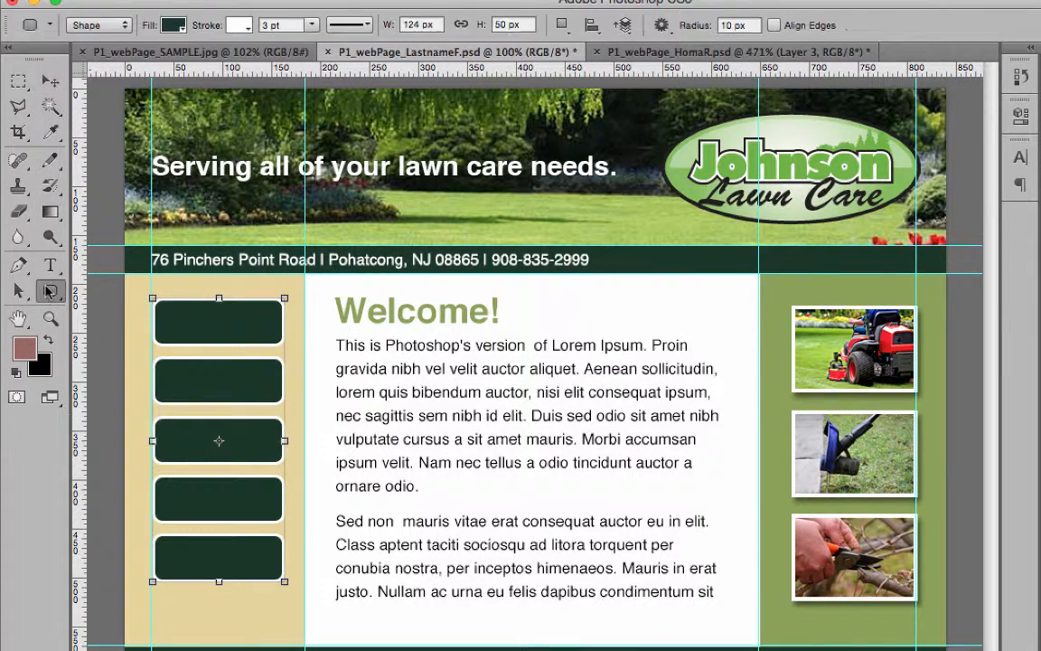
left_click(180, 25)
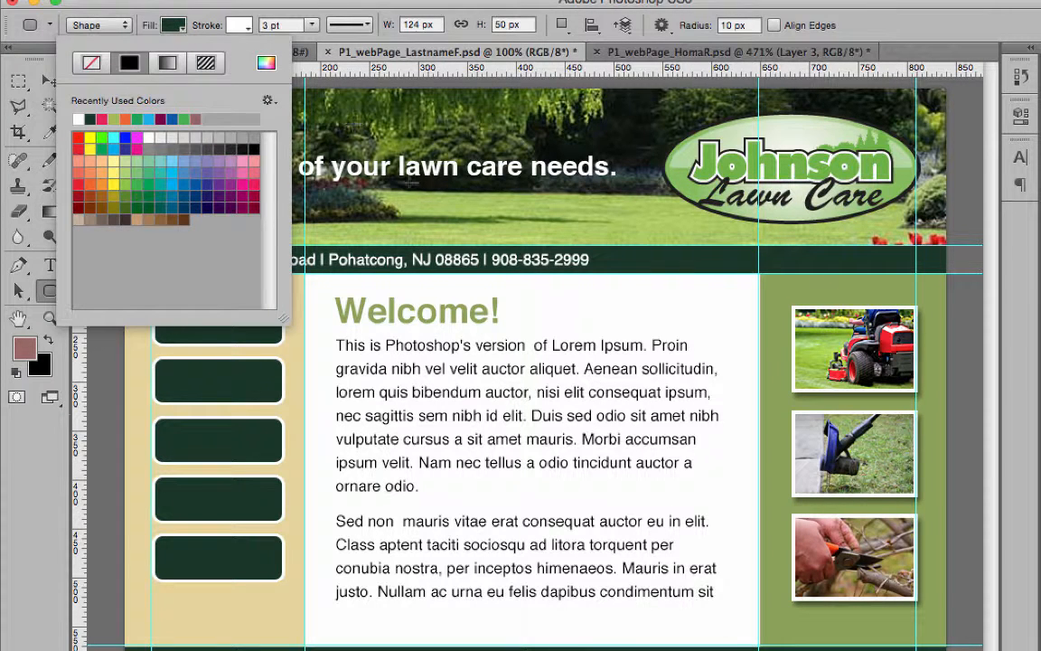
left_click(709, 159)
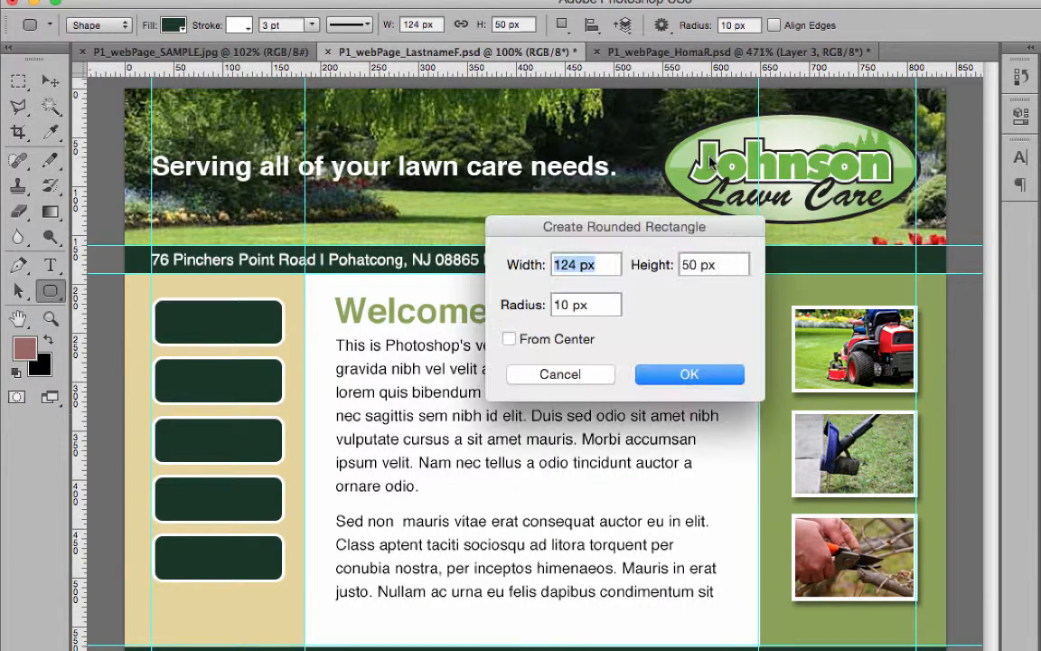
key("Return")
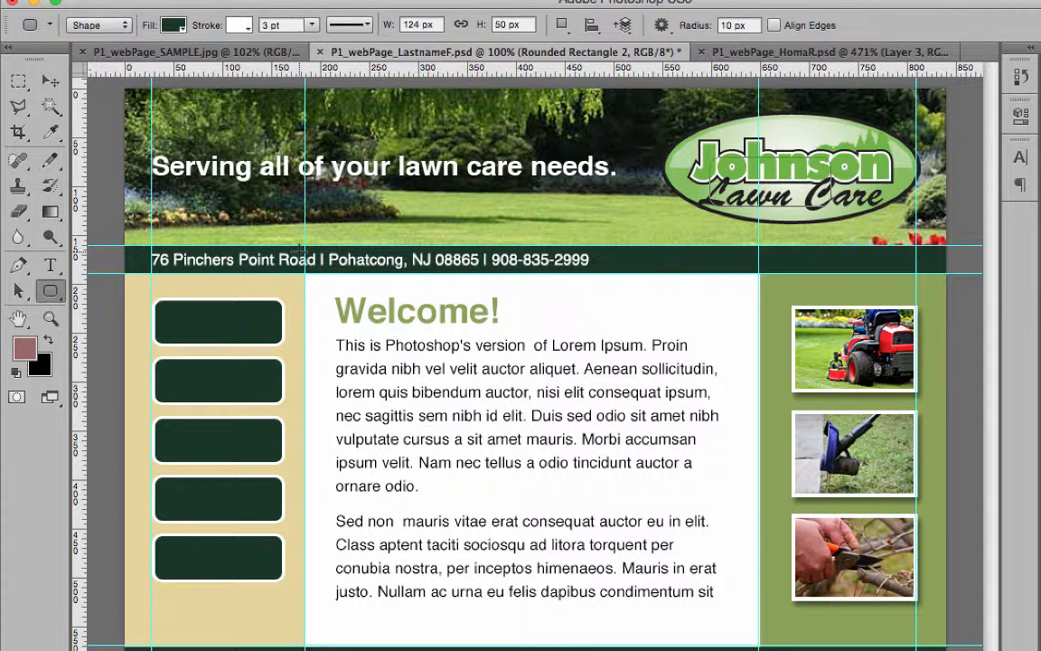
- Switch to the Move tool and select the top nav button
left_click(53, 83)
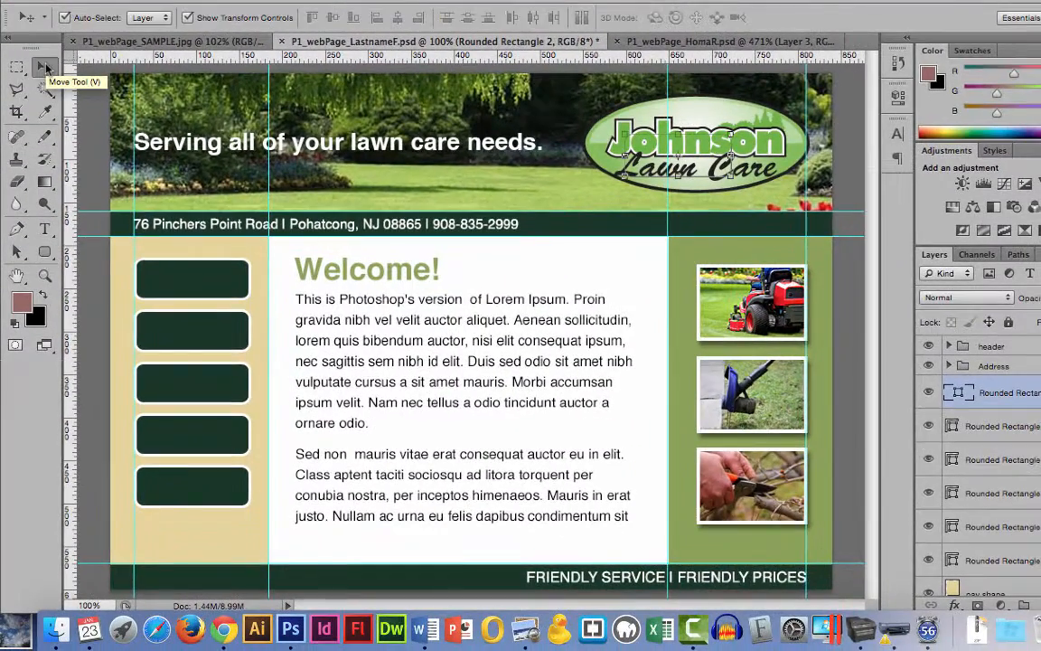
left_click(242, 291)
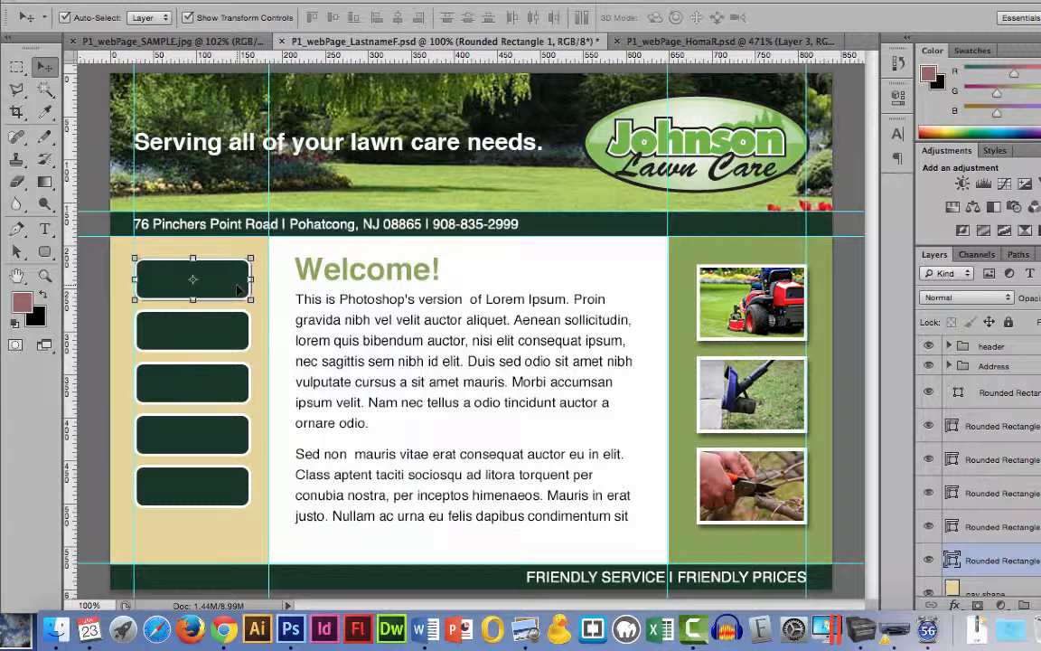
double_click(953, 561)
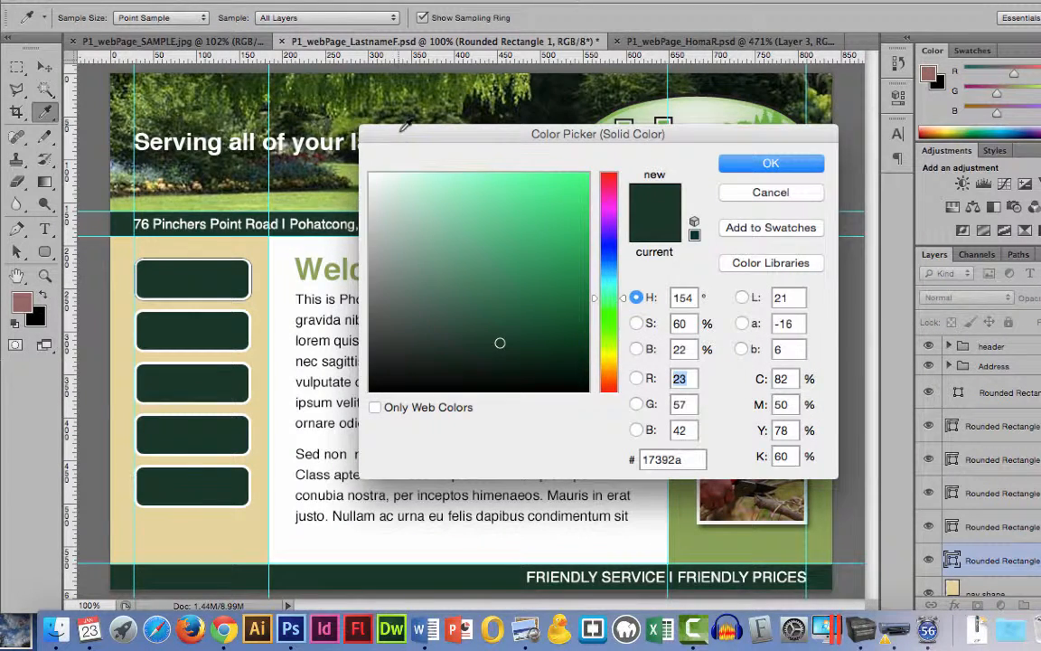
left_click_drag(407, 132, 570, 154)
left_click(316, 114)
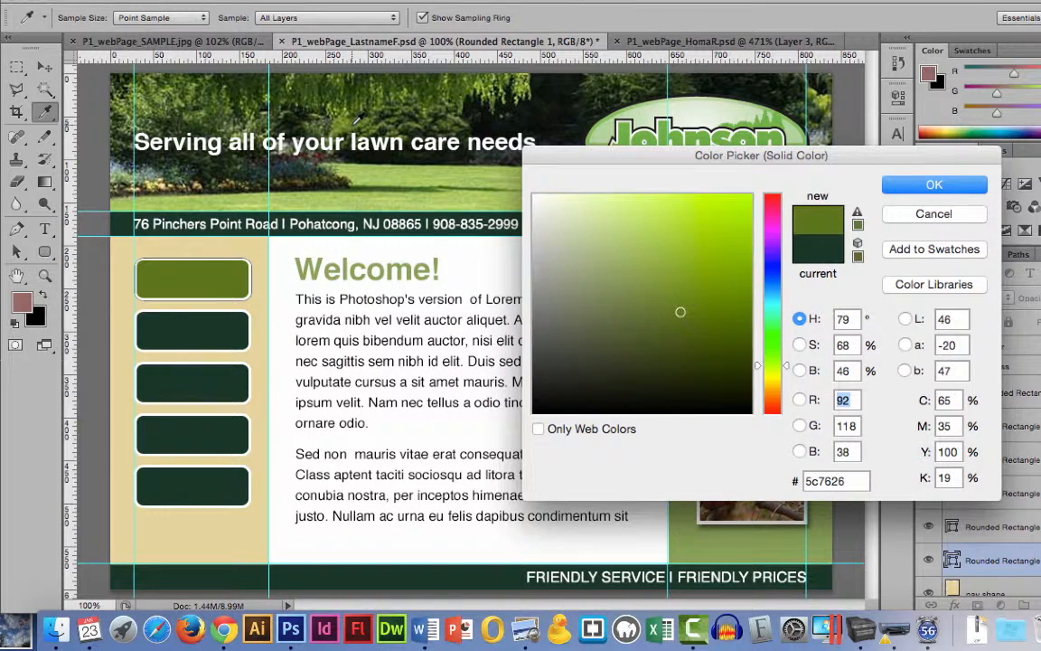
mouse_move(689, 308)
left_mouse_down()
mouse_move(704, 340)
mouse_move(686, 345)
mouse_move(692, 327)
left_mouse_up()
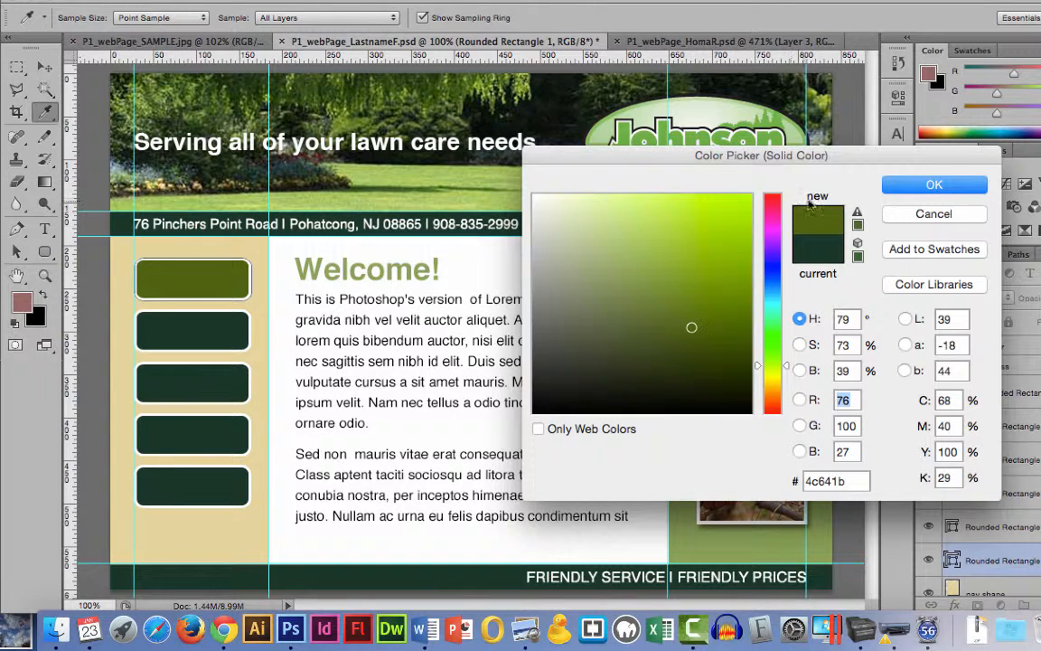
left_click(918, 215)
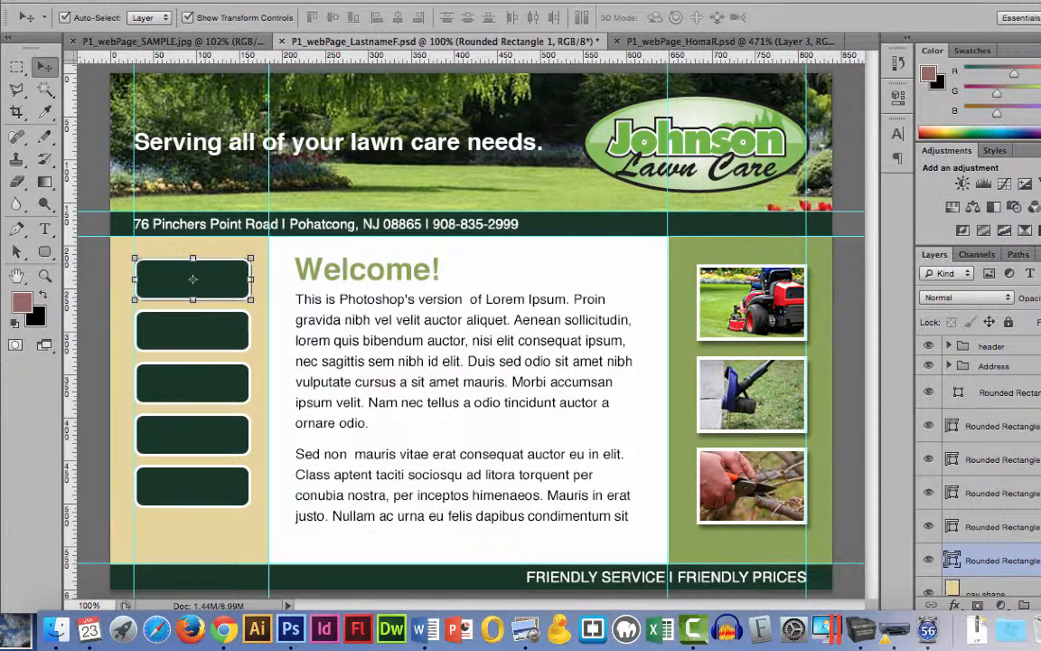
- Apply a Color Overlay layer style to the top nav button, using olive green #5c7e1f sampled from the header grass and darkened
left_click(262, 0)
mouse_move(256, 74)
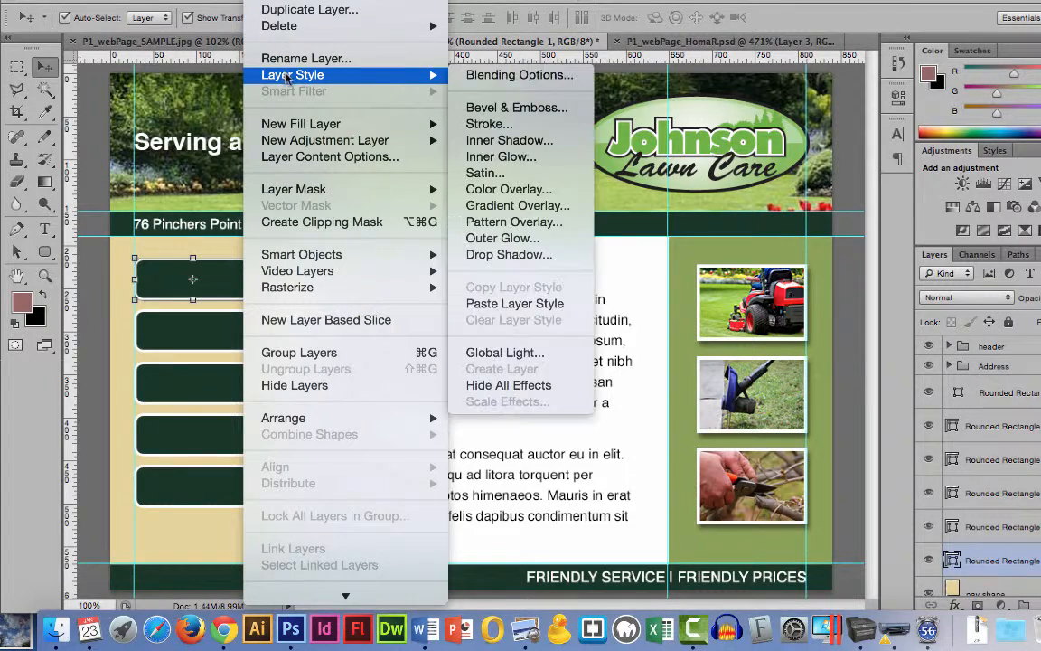
left_click(535, 191)
left_click_drag(364, 106, 721, 145)
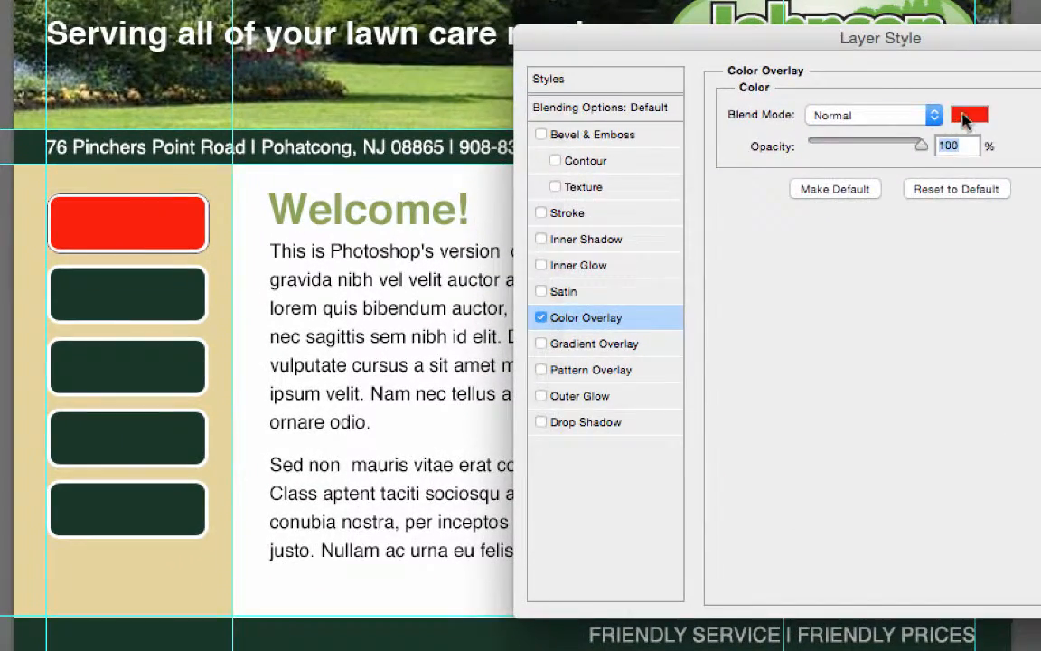
left_click(825, 187)
left_click(407, 92)
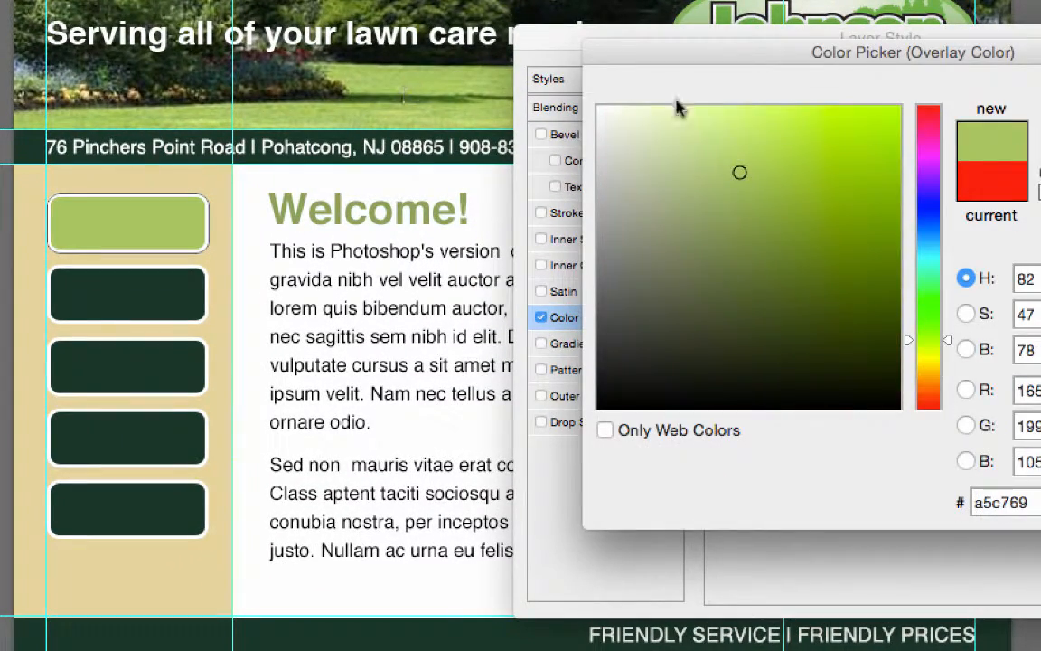
left_click(794, 268)
left_click(809, 281)
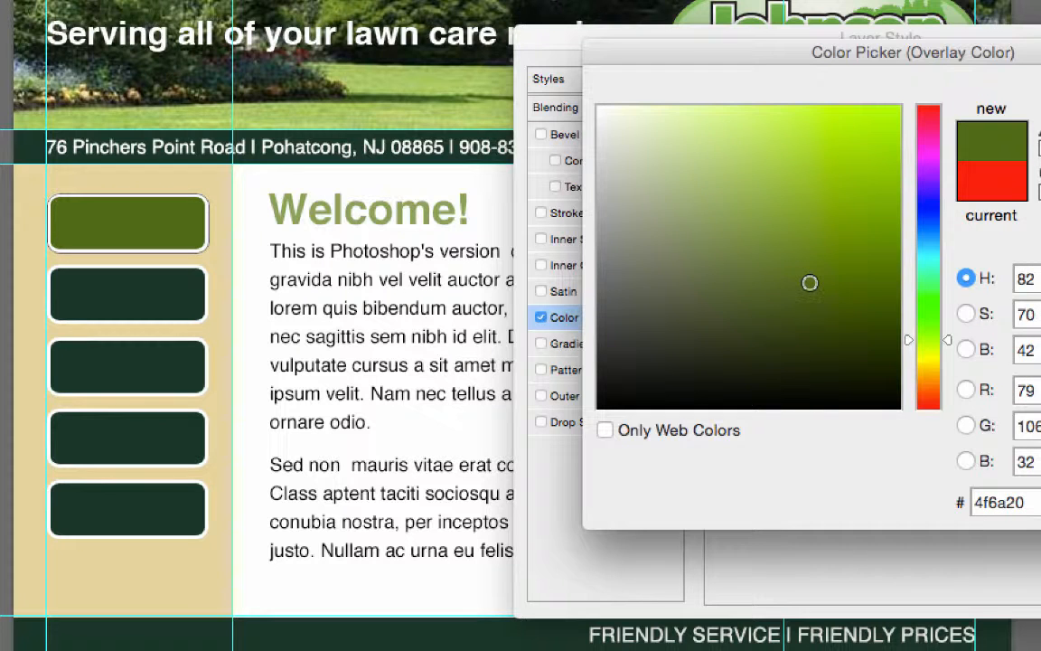
left_click(825, 259)
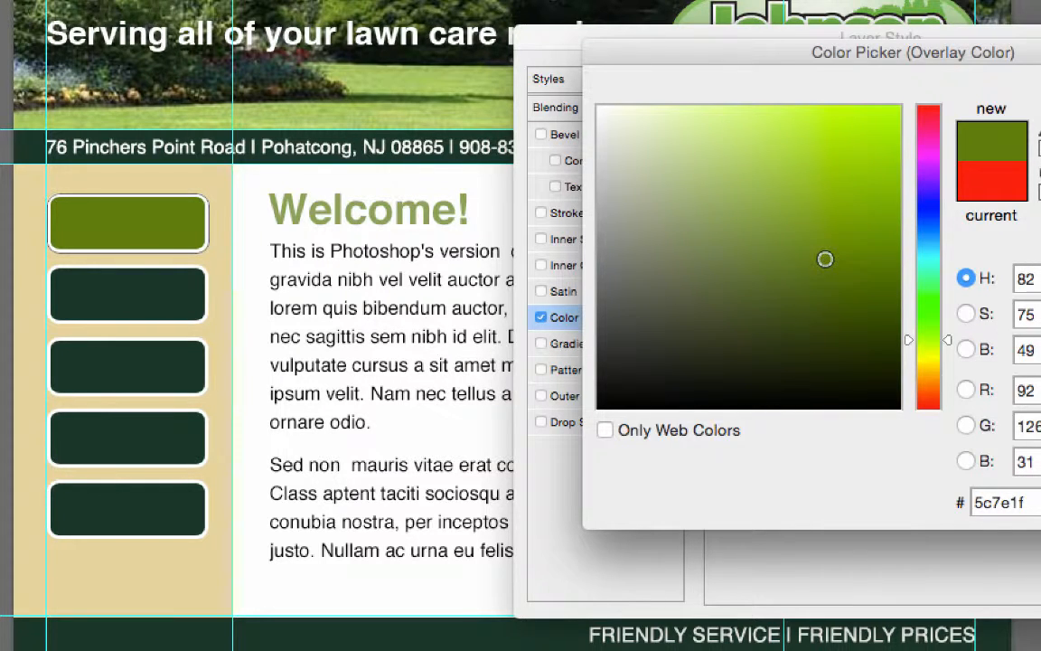
key("Return")
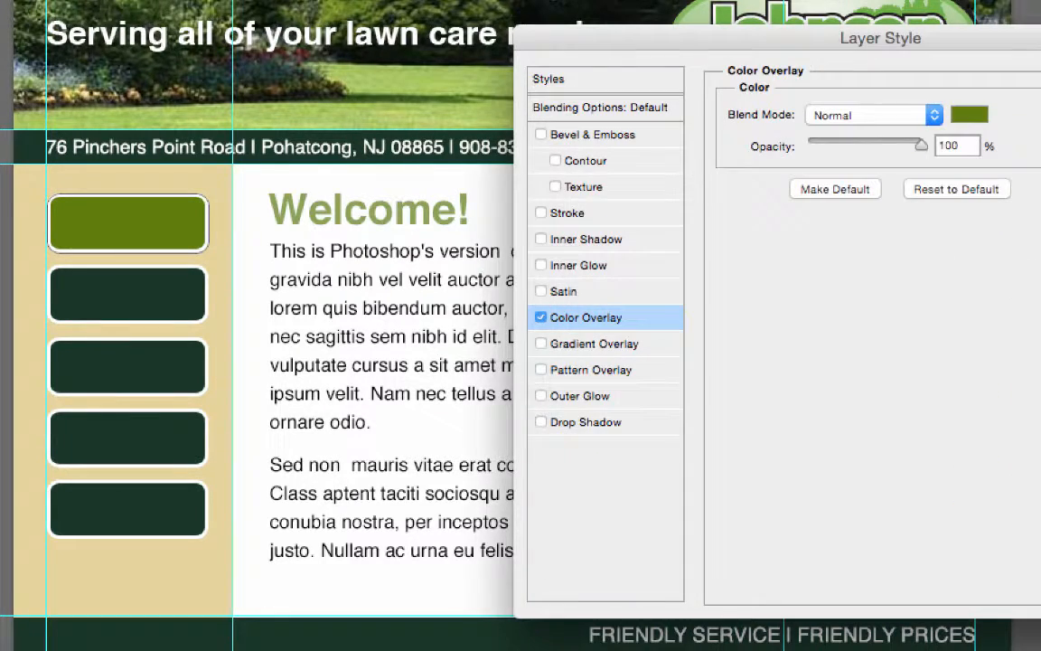
- Add a drop shadow to the top nav button with global light off, a 120° angle and reduced opacity
left_click(597, 423)
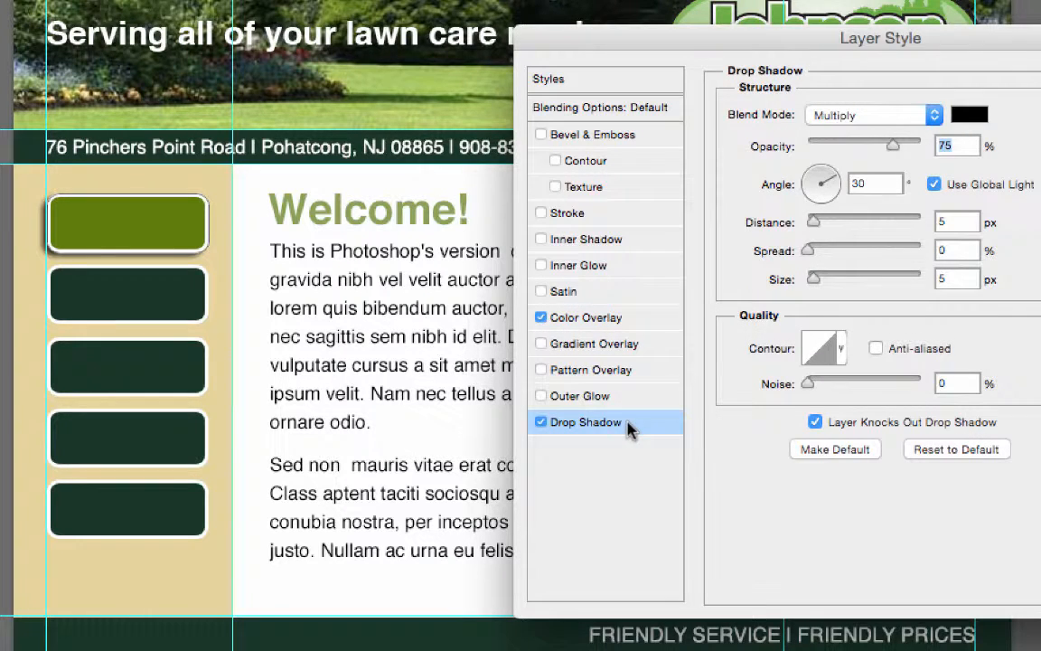
left_click(933, 183)
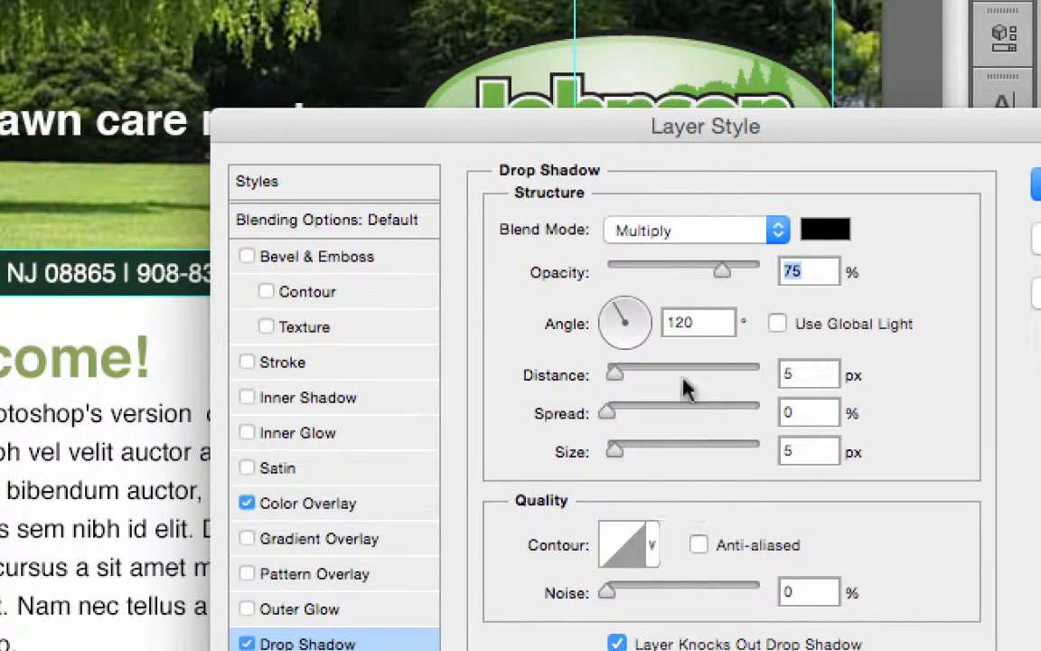
left_click_drag(722, 273, 671, 282)
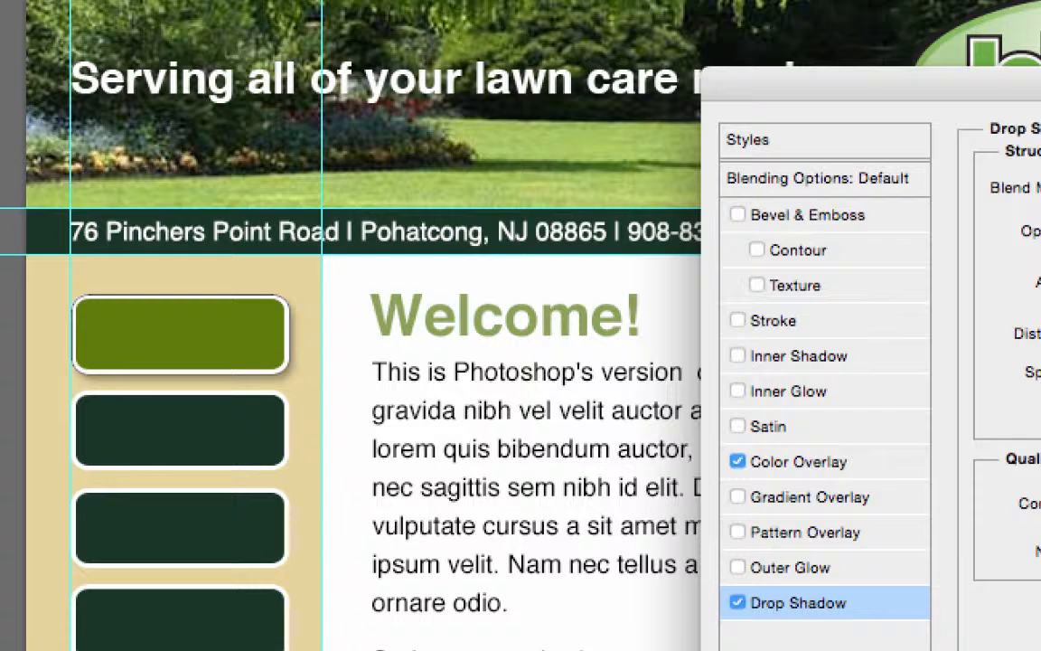
key("Return")
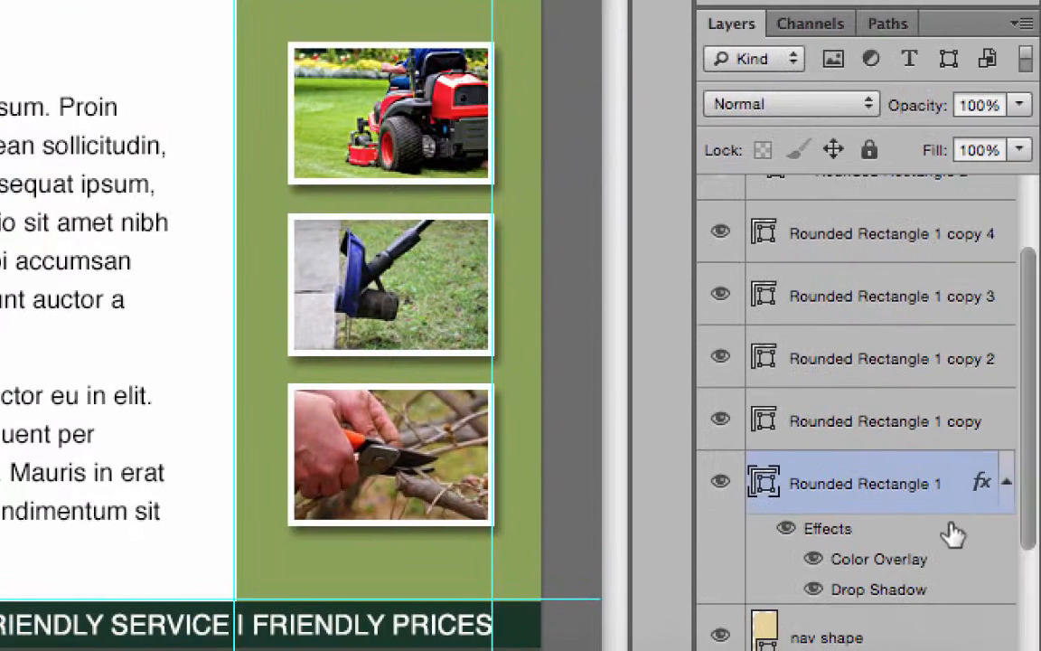
- Copy the top button's layer style and paste it onto the Rounded Rectangle 1 copy layer
right_click(911, 539)
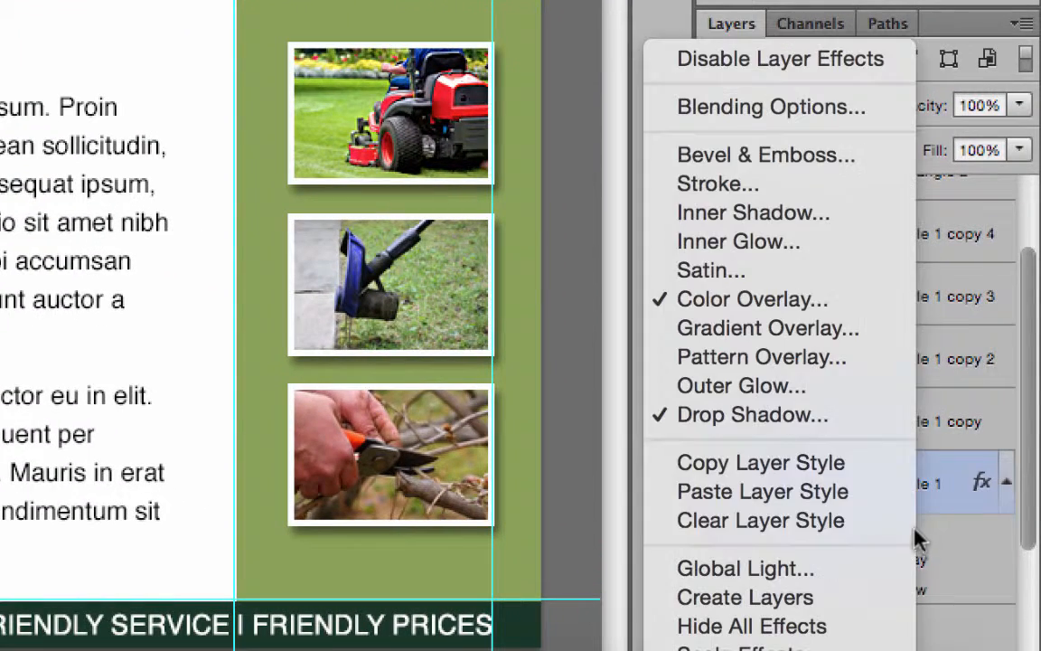
left_click(845, 463)
left_click(902, 421)
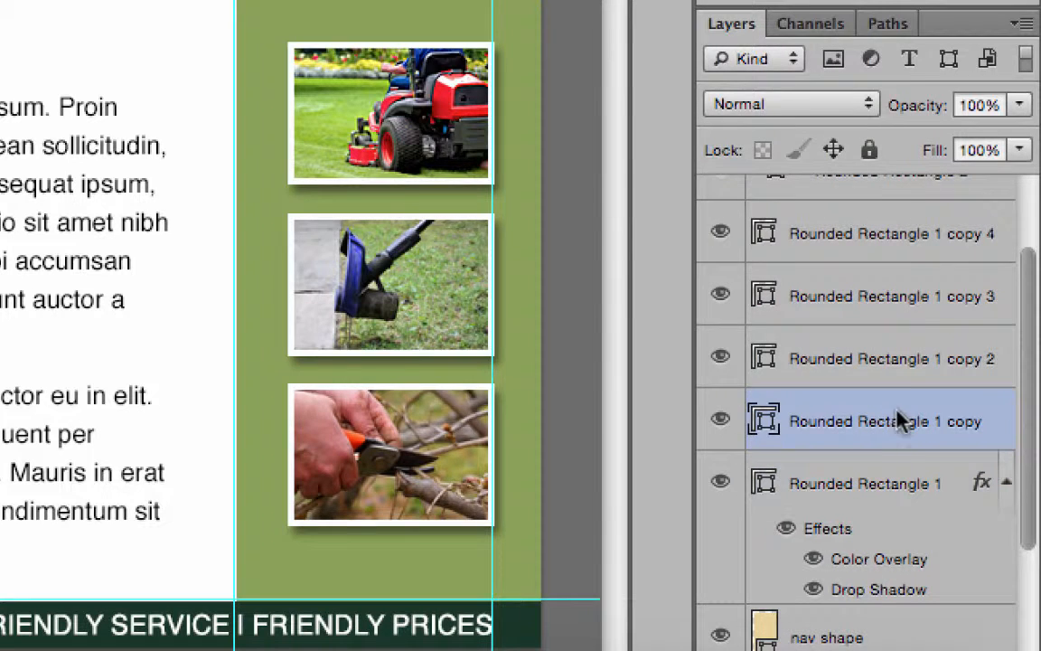
right_click(902, 421)
left_click(669, 104)
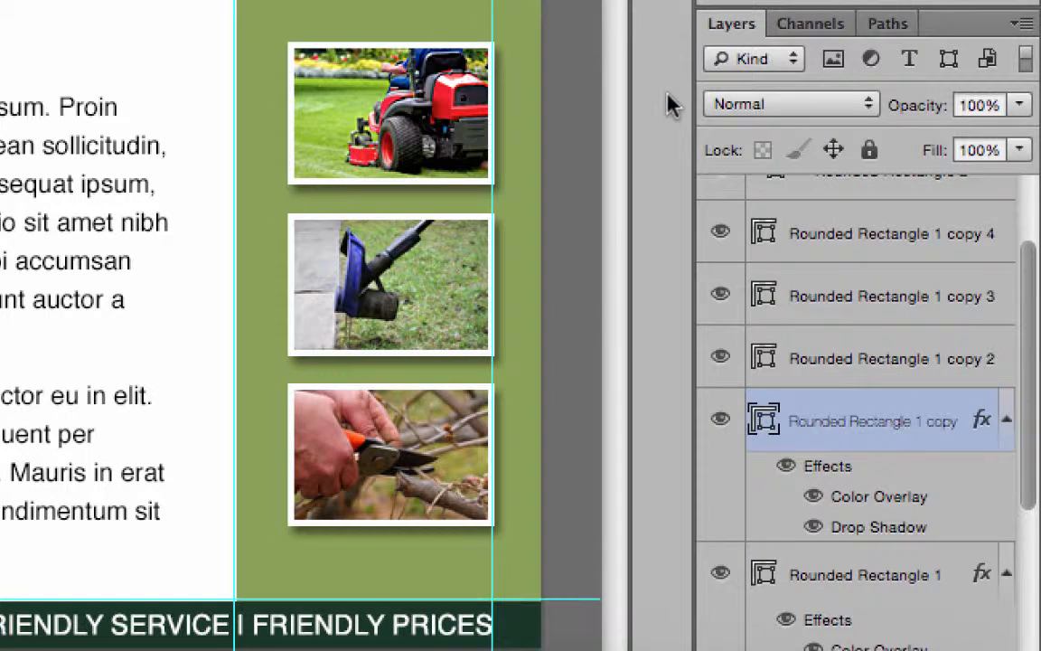
- Paste the copied layer style onto the Rounded Rectangle 1 copy 2, copy 3 and copy 4 layers
right_click(866, 361)
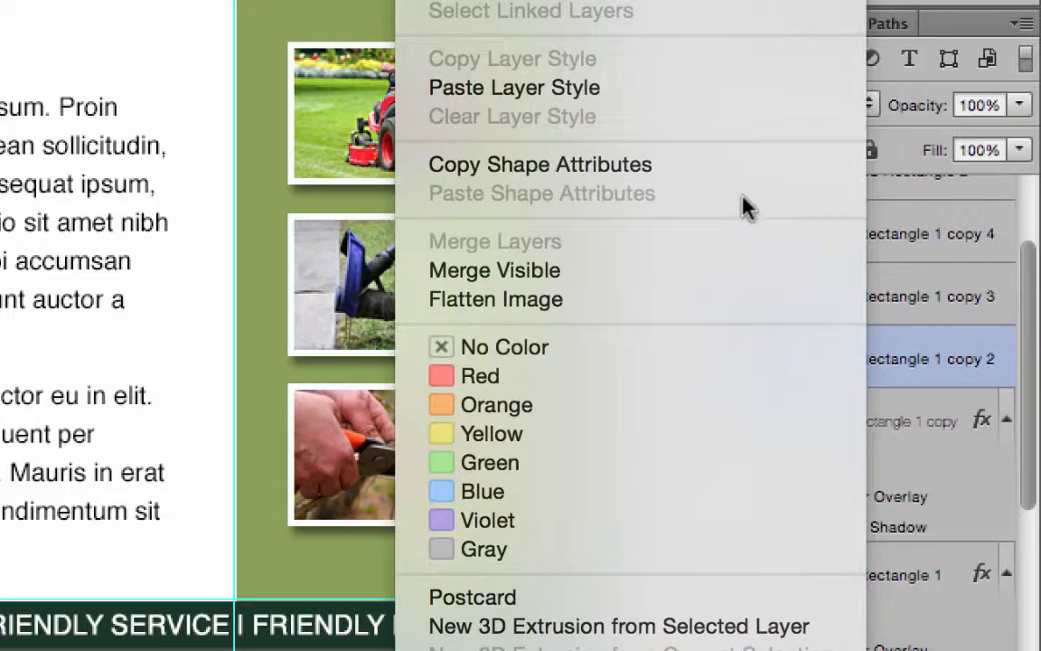
left_click(687, 92)
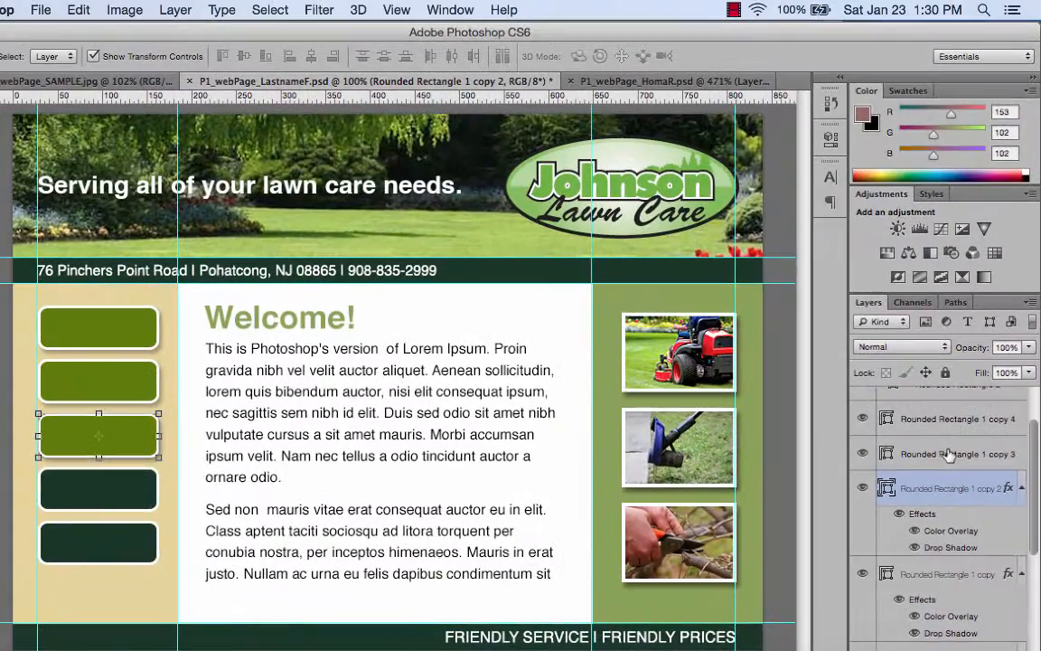
left_click(920, 398)
right_click(919, 397)
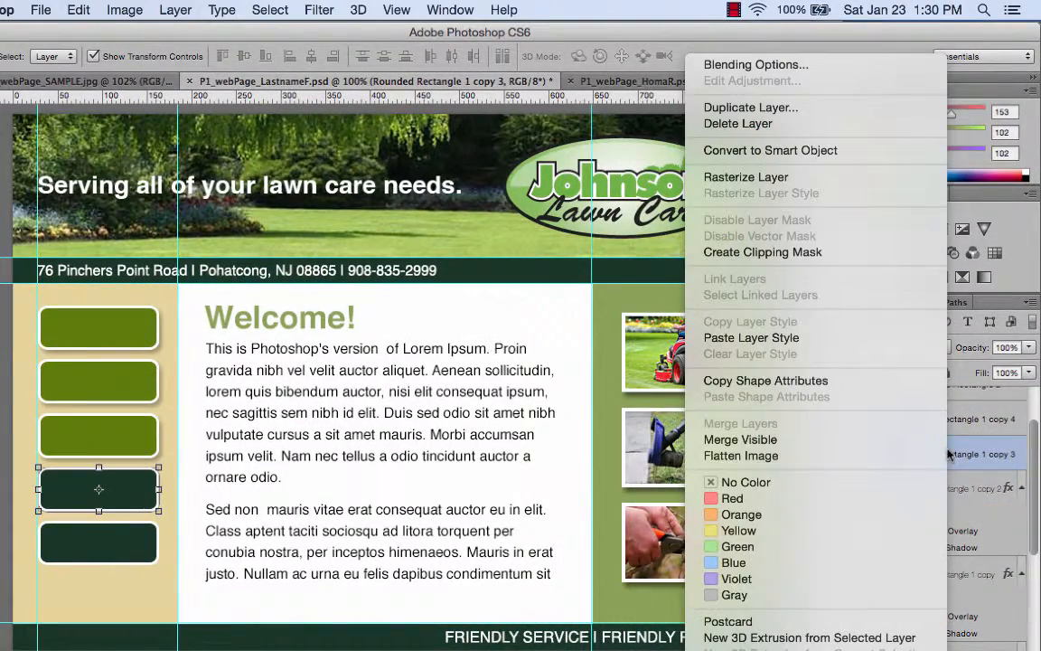
left_click(854, 338)
left_click(958, 418)
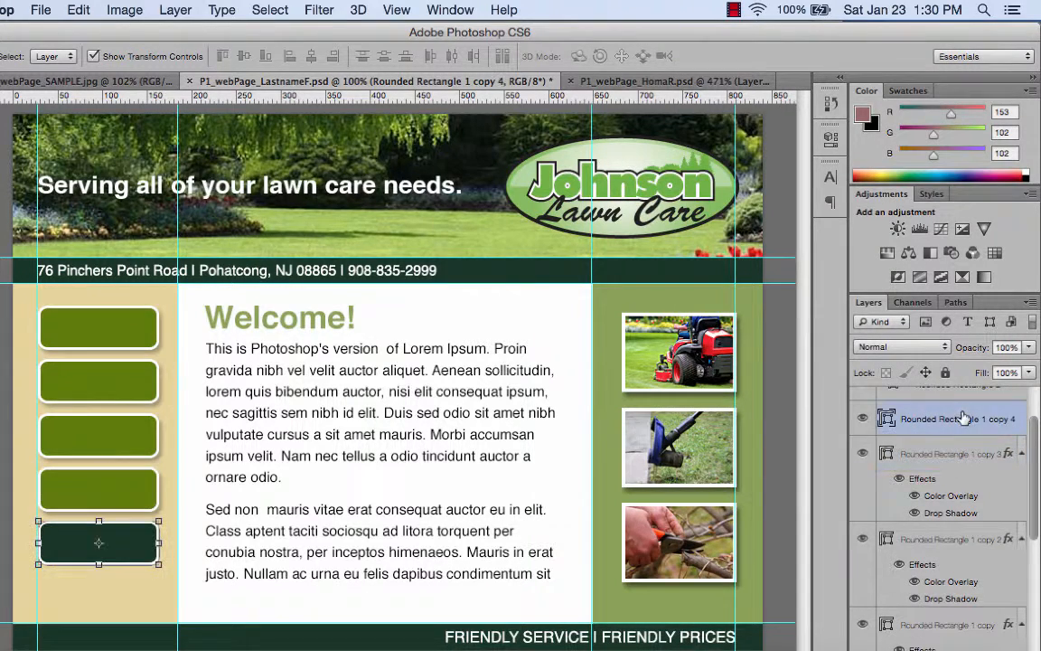
right_click(958, 418)
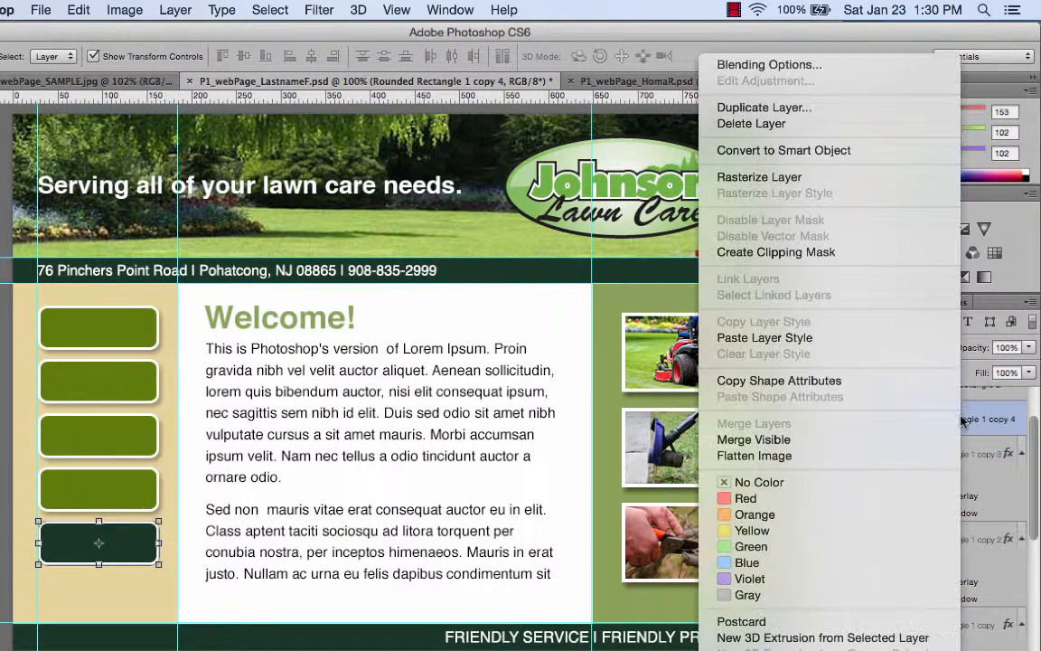
left_click(857, 340)
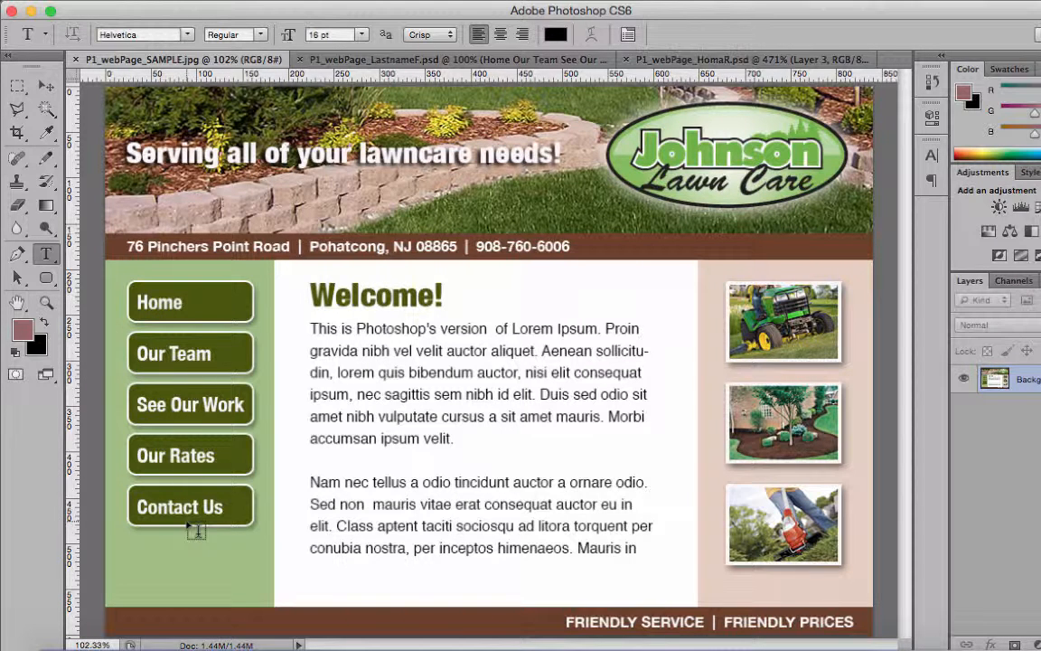
- In P1_webPage_LastnameF.psd, raise the nav label text layer above the buttons and move it down so Home sits on the top button
left_click(407, 60)
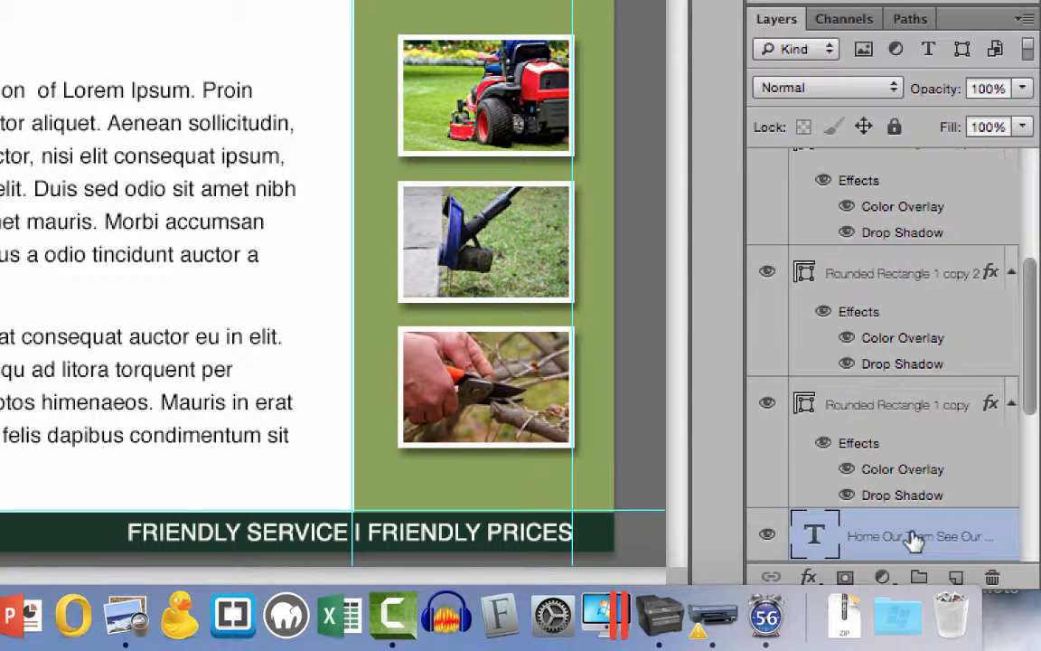
left_click_drag(913, 538, 886, 183)
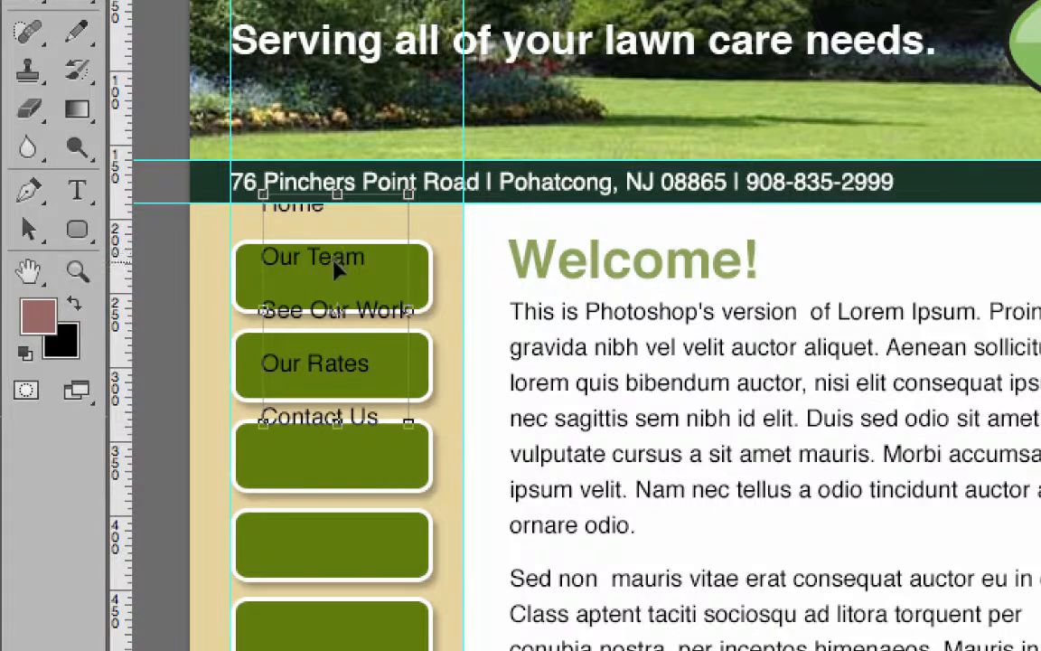
left_click_drag(334, 264, 342, 347)
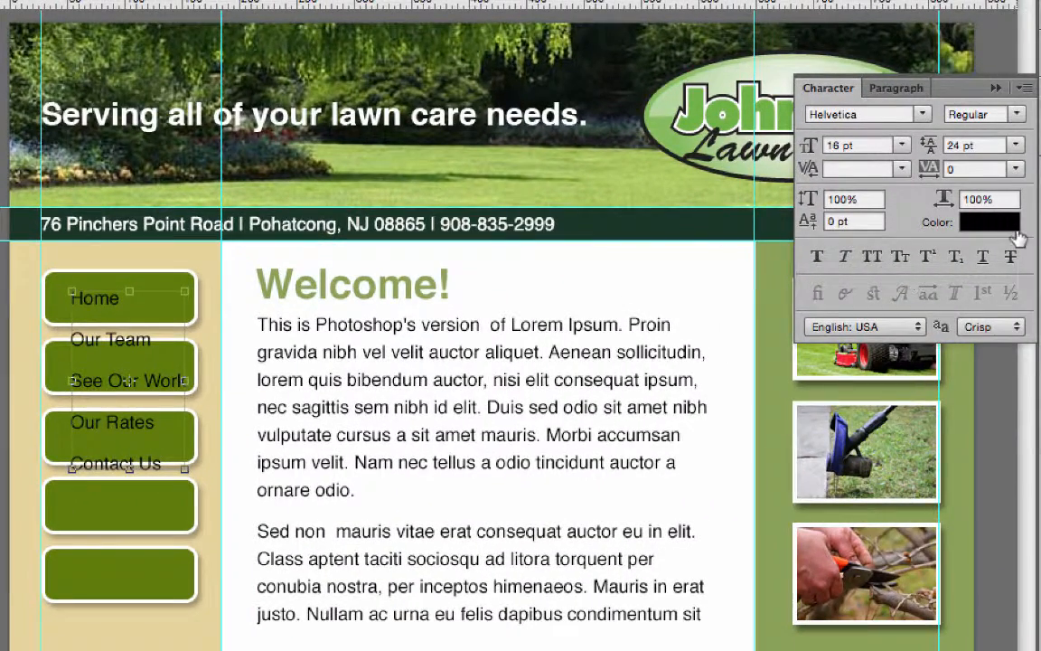
- Change the nav label text color to near-white #fffbfb
left_click(1014, 231)
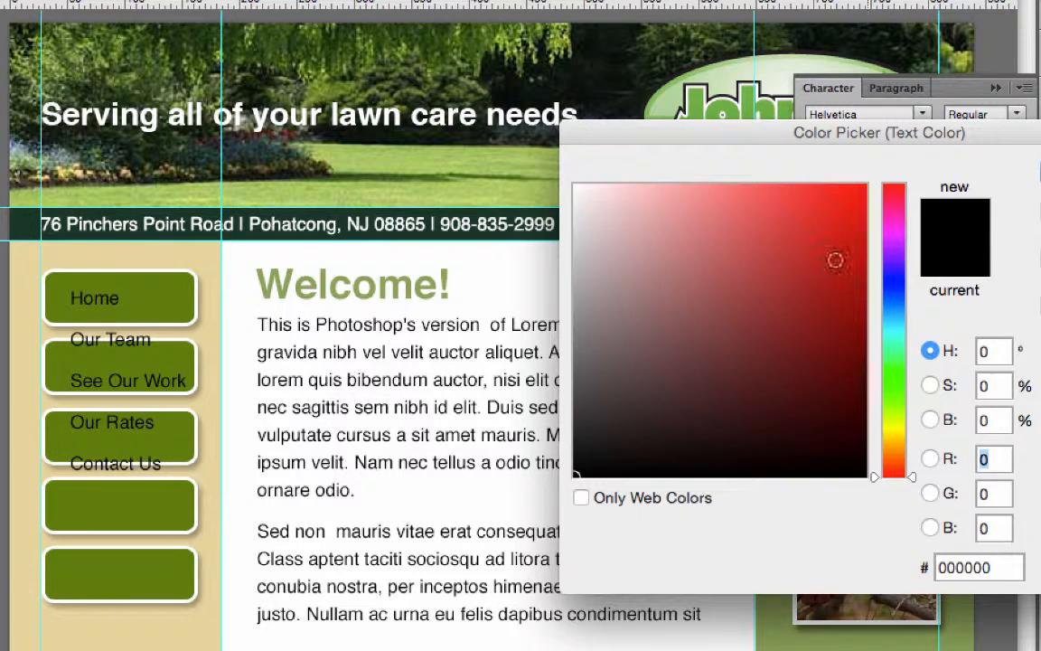
left_click(579, 183)
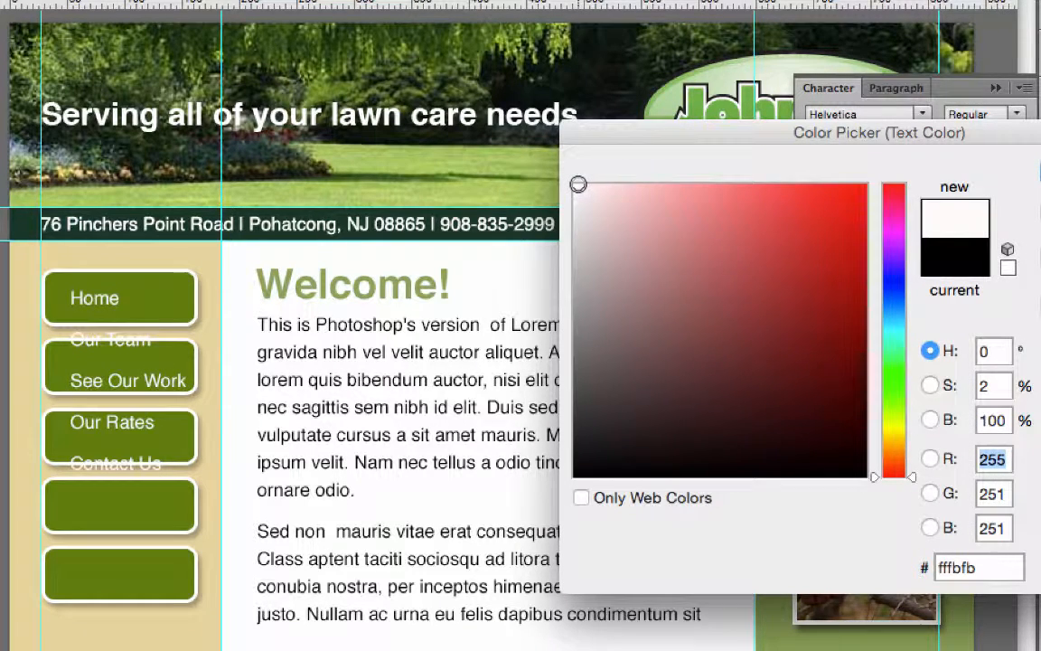
key("Return")
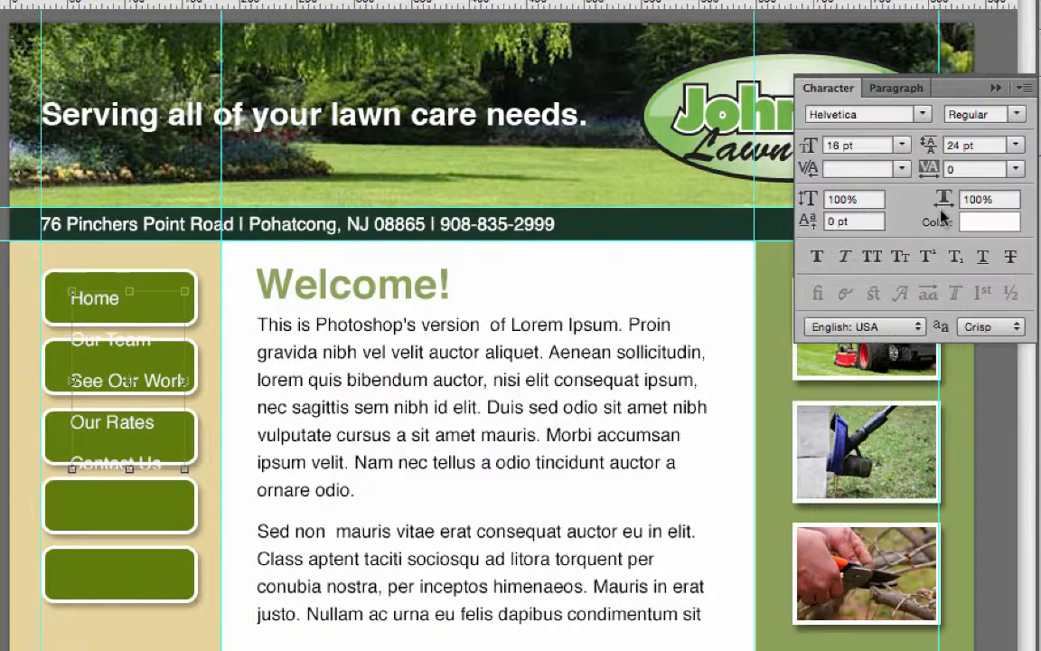
- Set the nav labels to 18 pt after trying 24 pt, and shift them toward the buttons' left edge
left_click(900, 145)
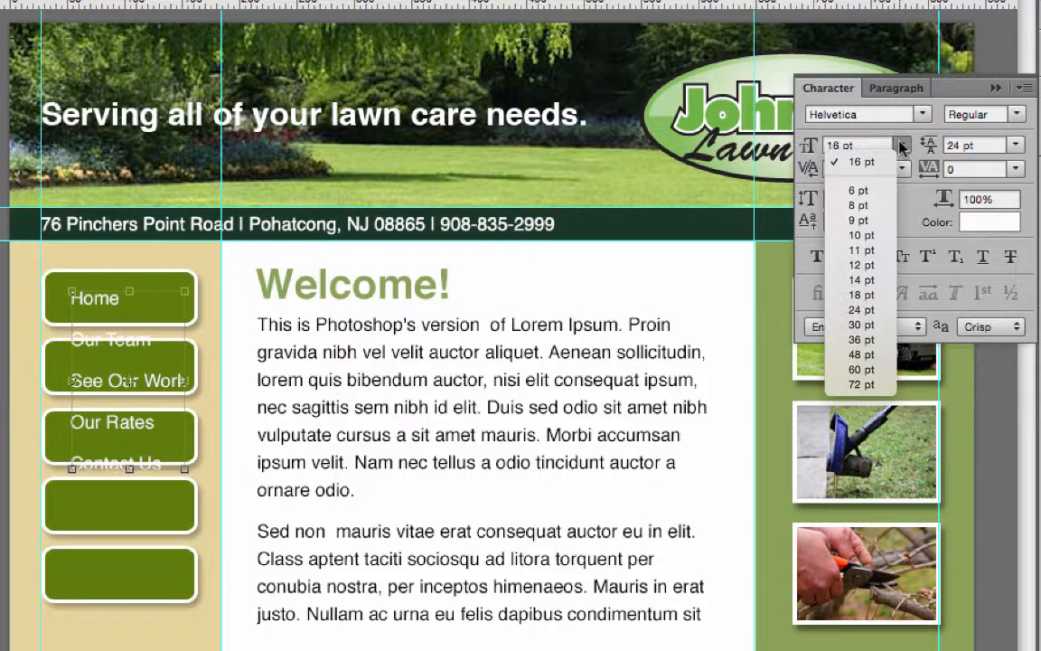
left_click(870, 311)
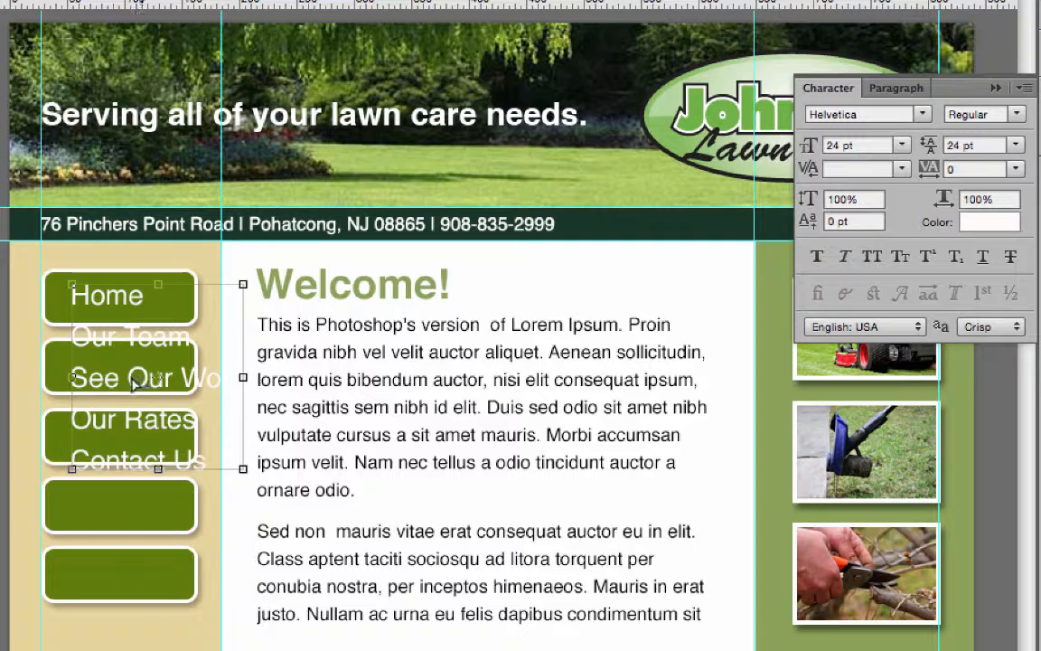
left_click_drag(134, 384, 112, 379)
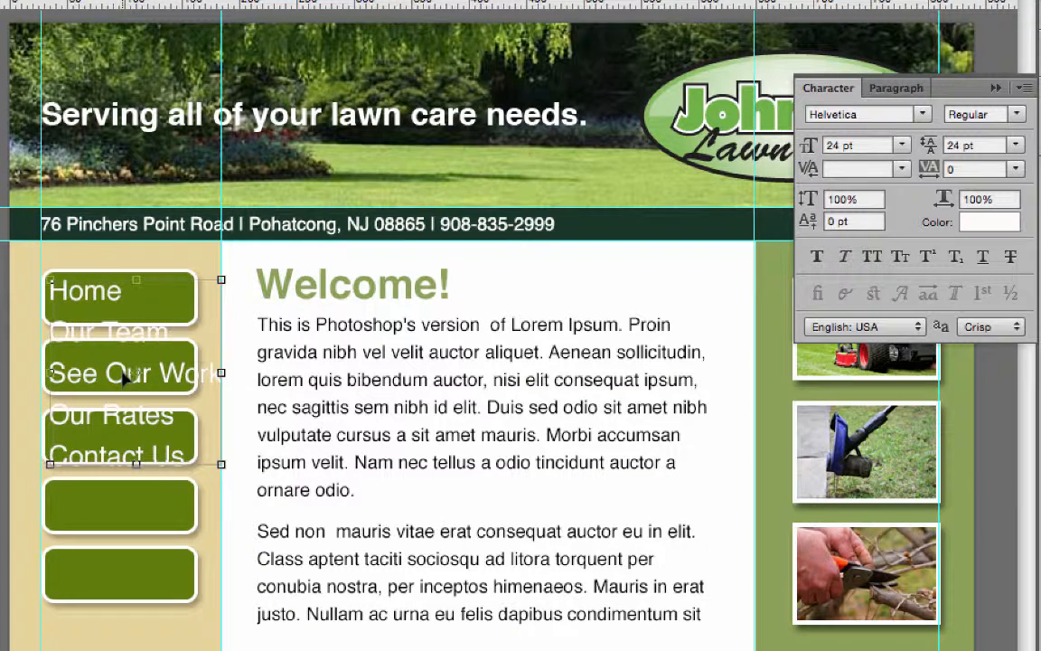
left_click(901, 146)
left_click(863, 295)
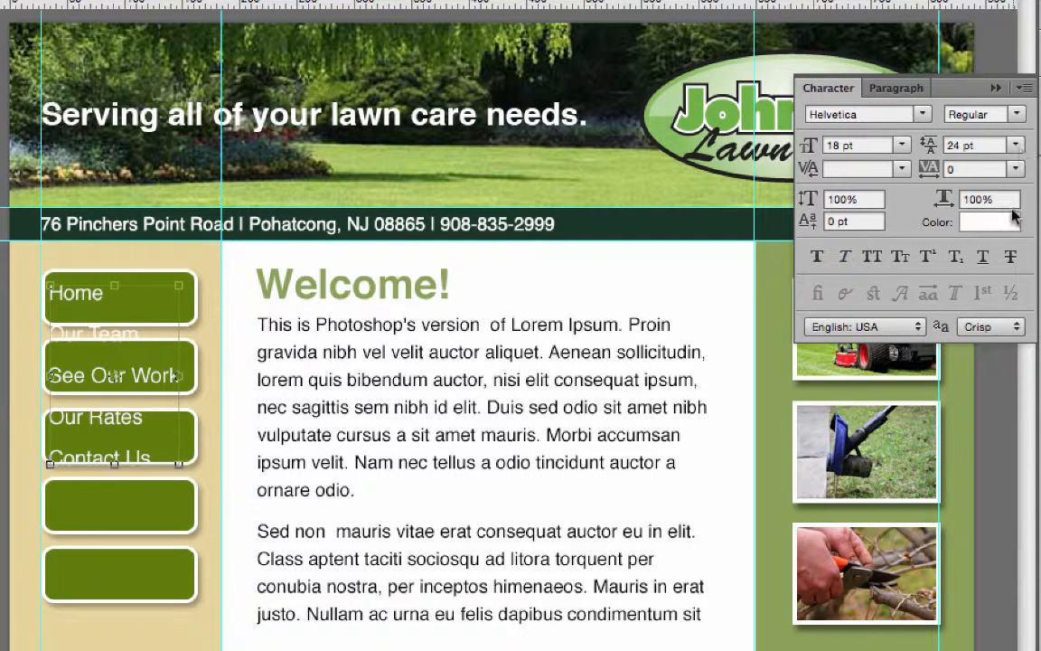
- Set the nav labels to Helvetica Bold and shift the text block slightly right and down within the buttons
left_click(1016, 115)
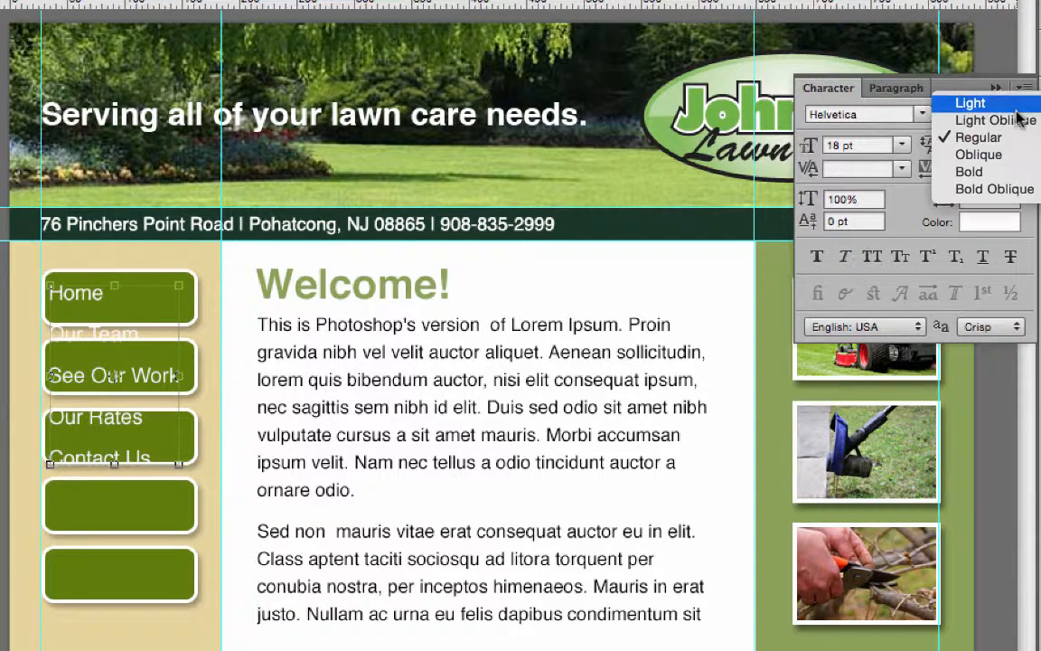
left_click(1005, 172)
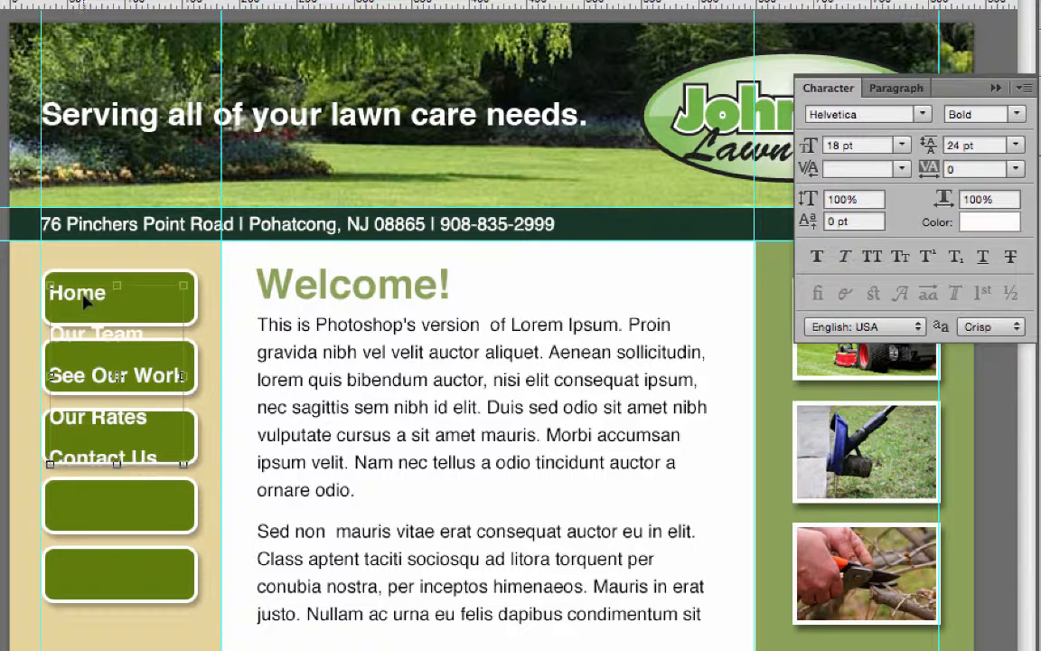
left_click_drag(83, 302, 100, 308)
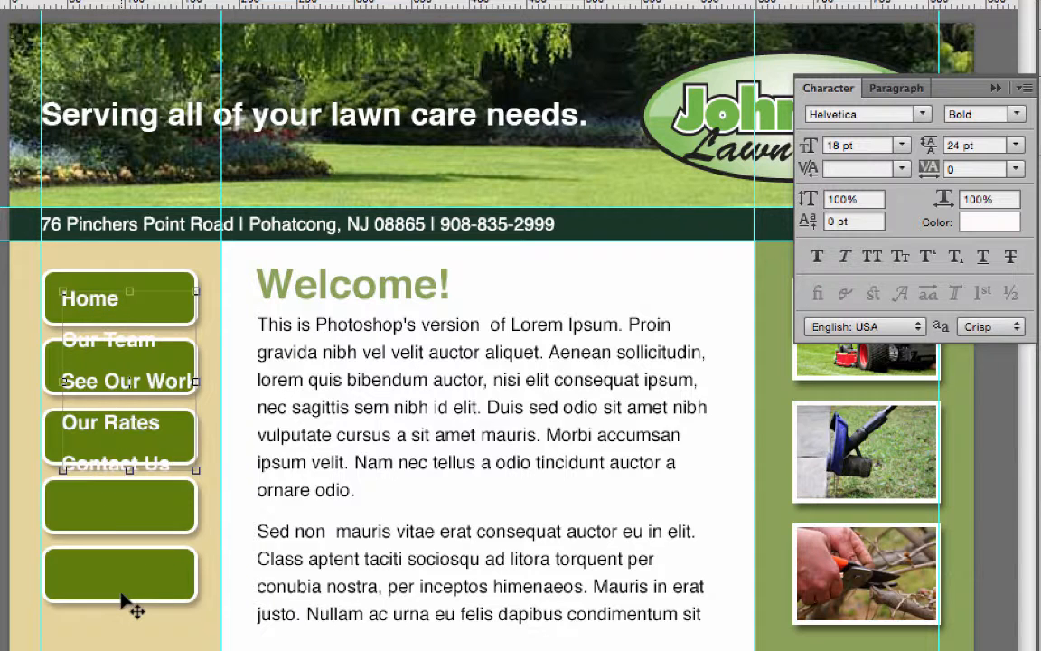
- Increase the leading of all five nav labels, trying 36 pt first, until each label lines up with its own button
key("t")
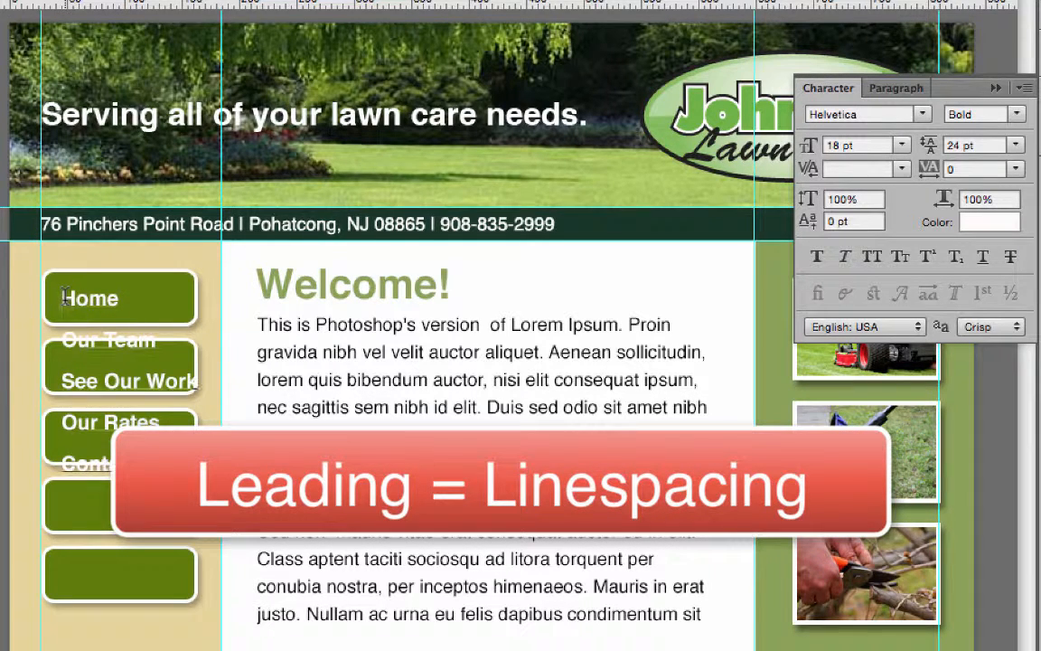
left_click_drag(65, 297, 172, 463)
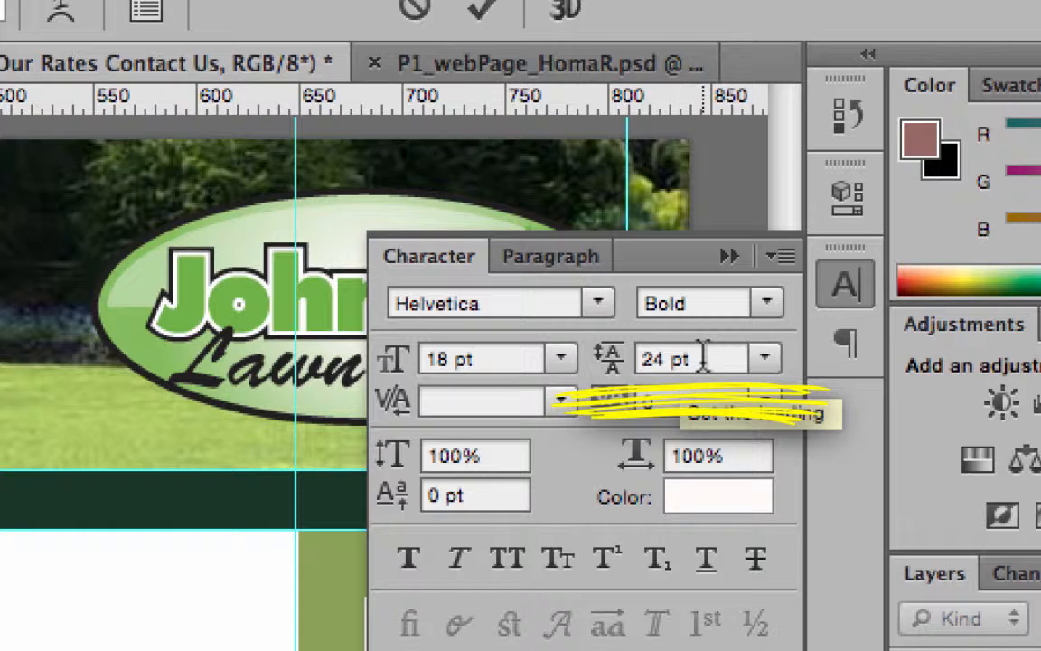
left_click(714, 360)
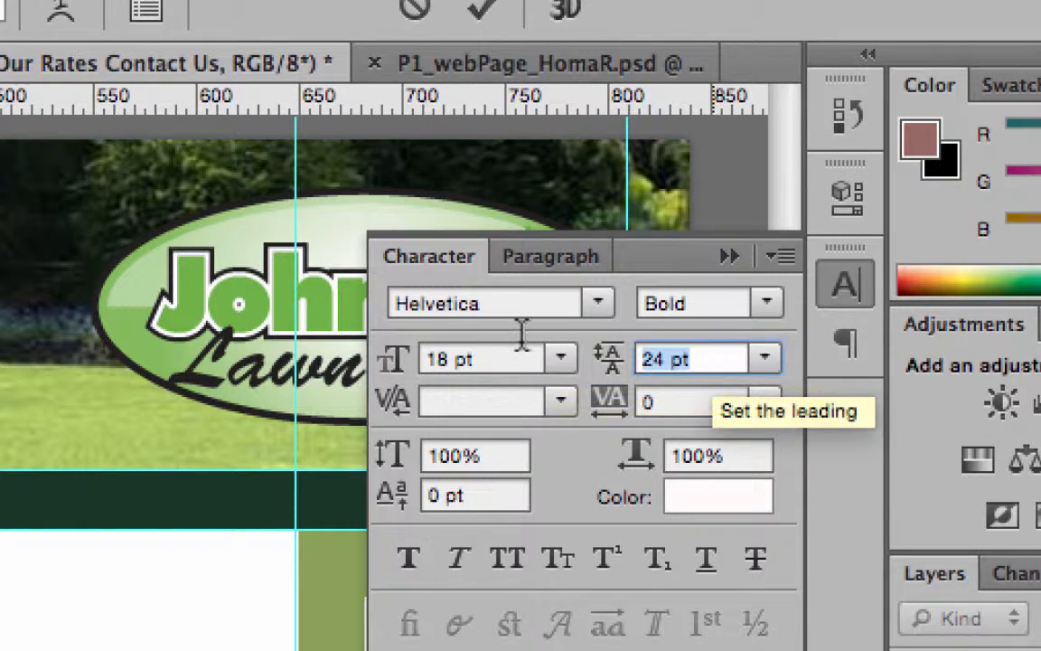
type("36")
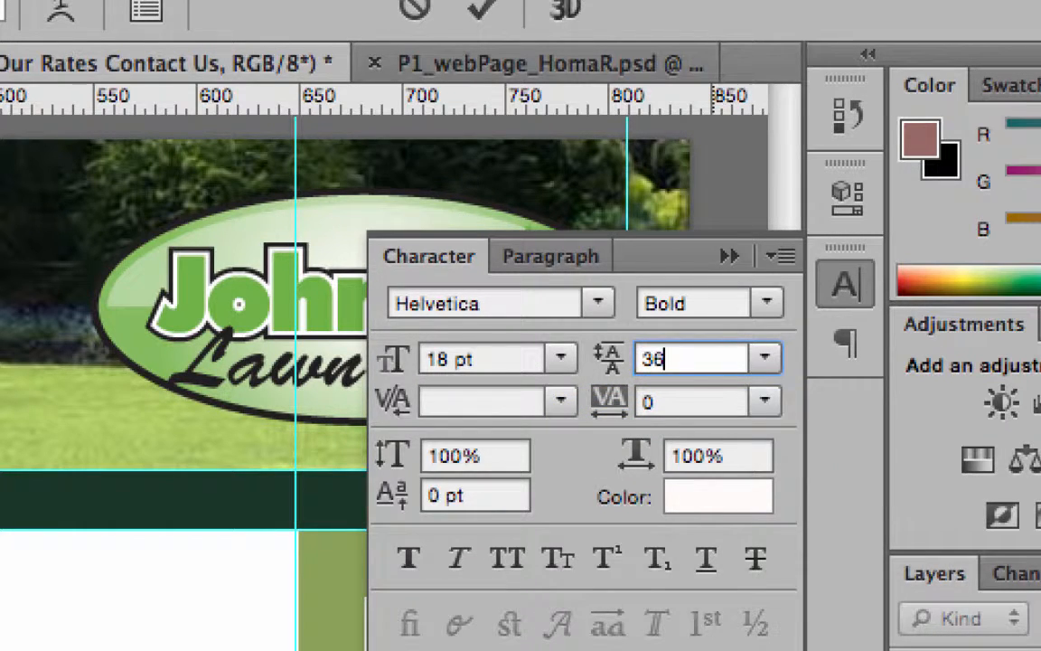
key("Return")
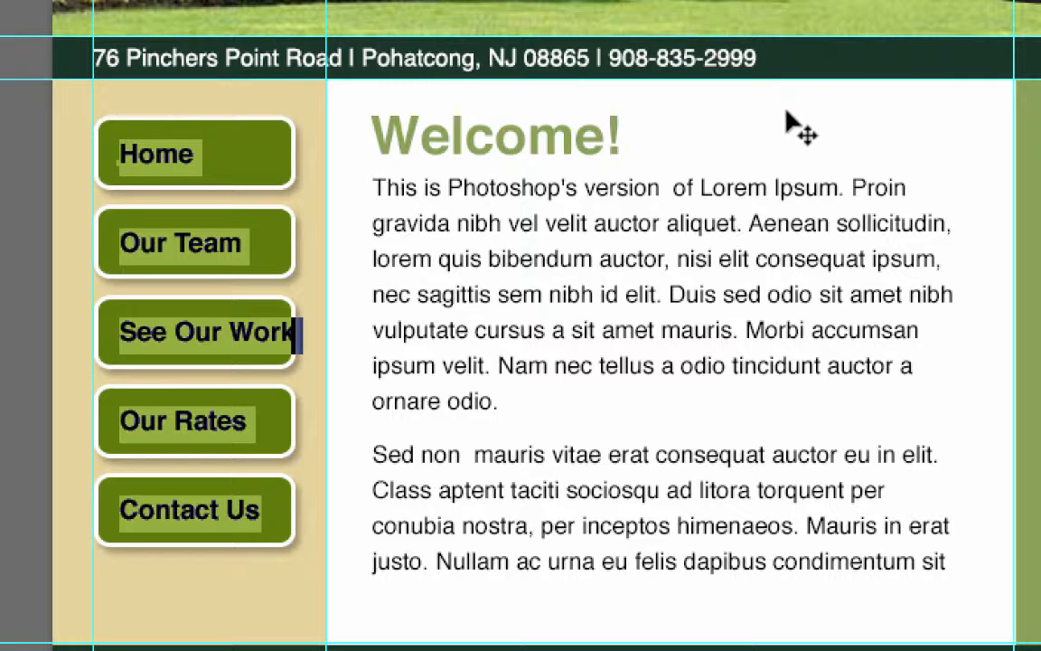
key("ctrl+Return")
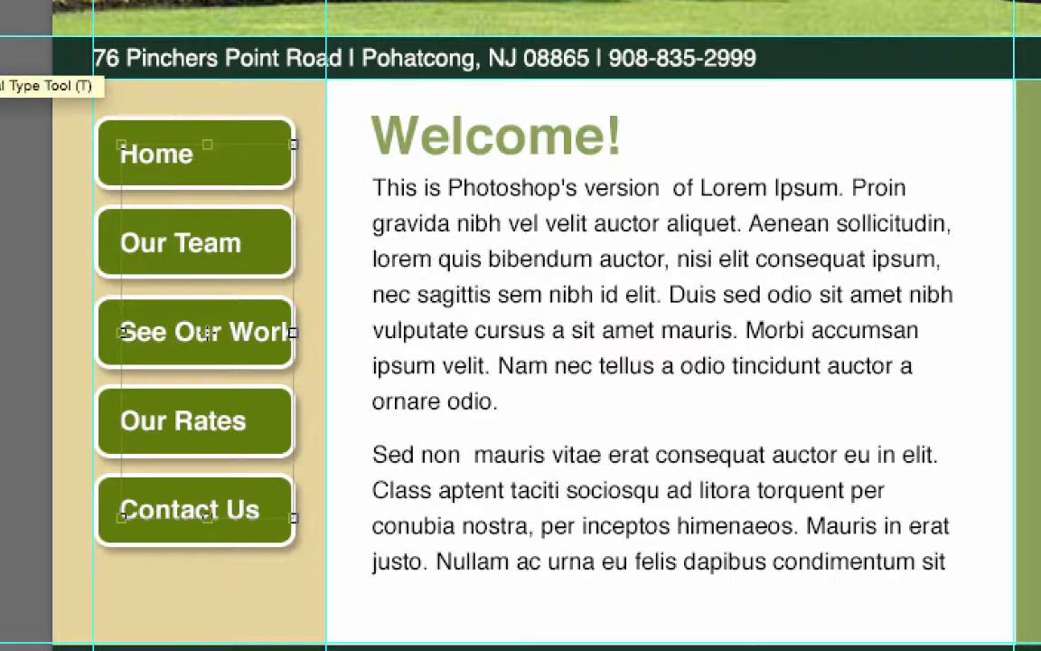
- Select the text of all five nav labels, from Home through Contact Us, for further character formatting
key("t")
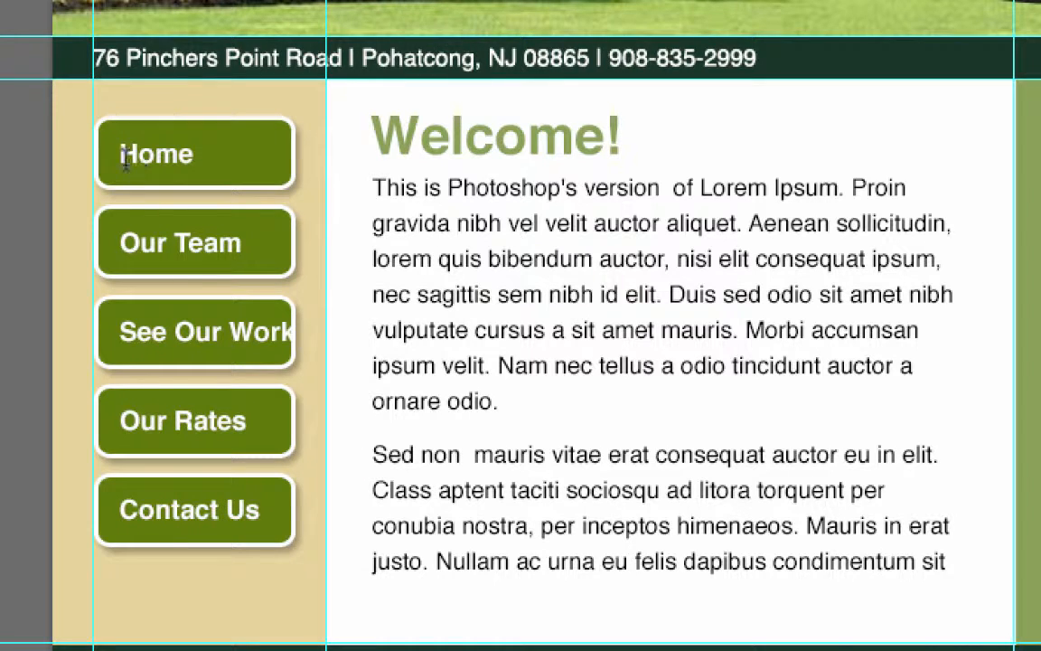
left_click_drag(121, 153, 451, 536)
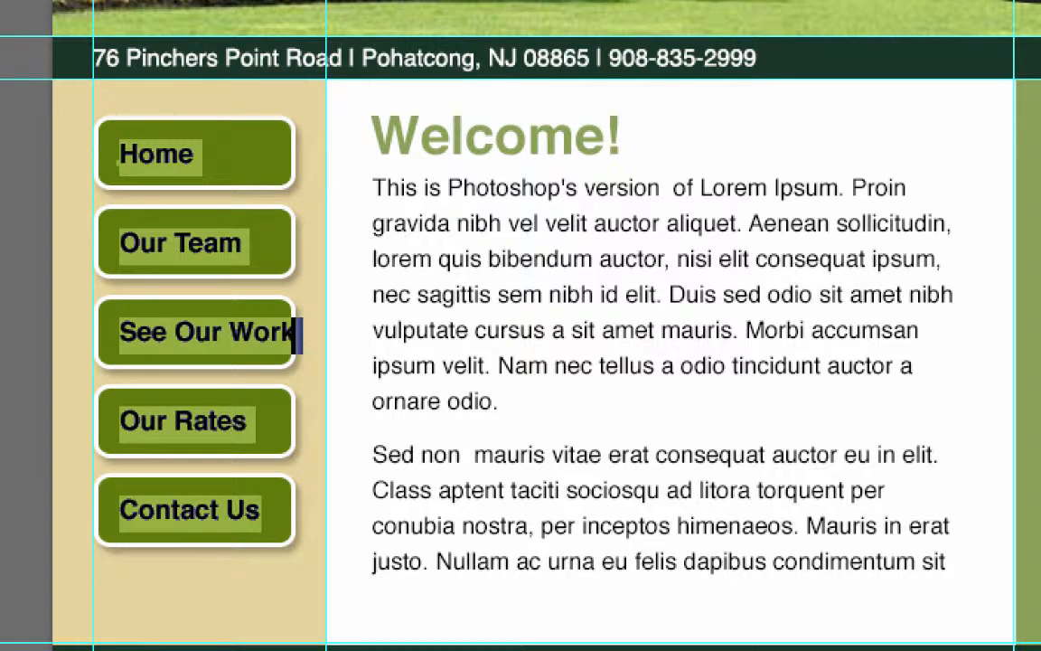